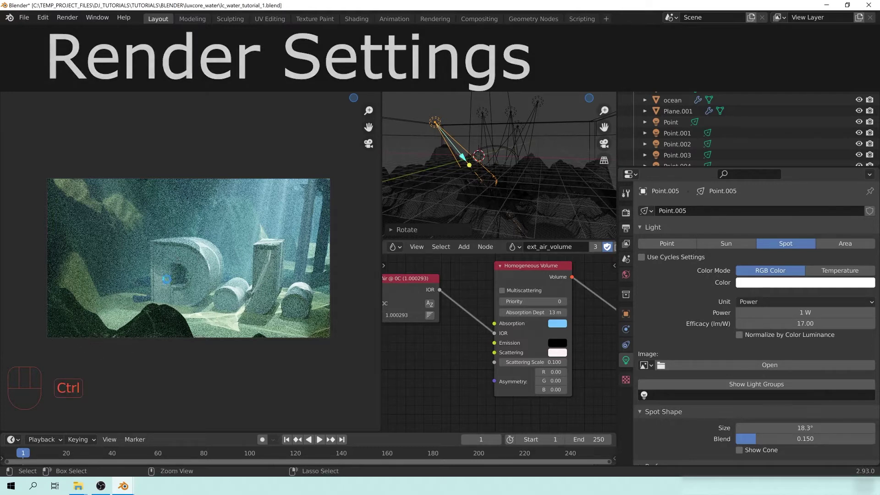
# Save the file and set the output resolution percentage to 200%
pyautogui.hotkey('ctrl', 's')
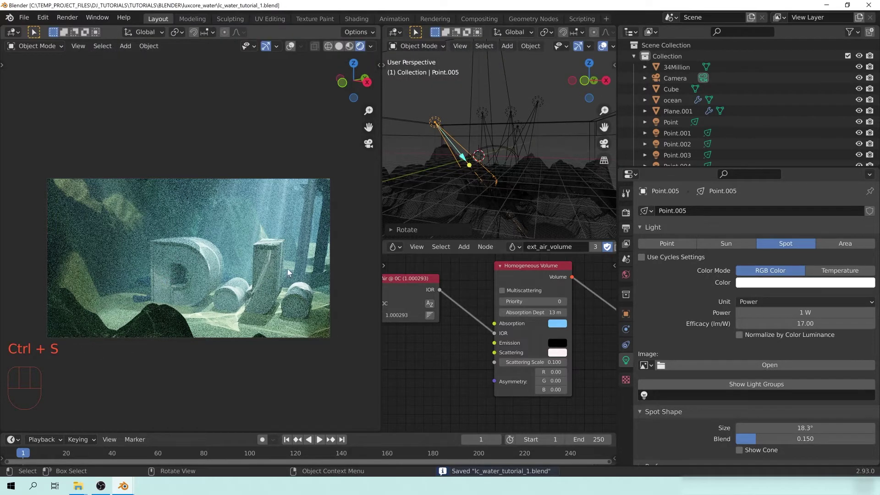
pyautogui.click(626, 228)
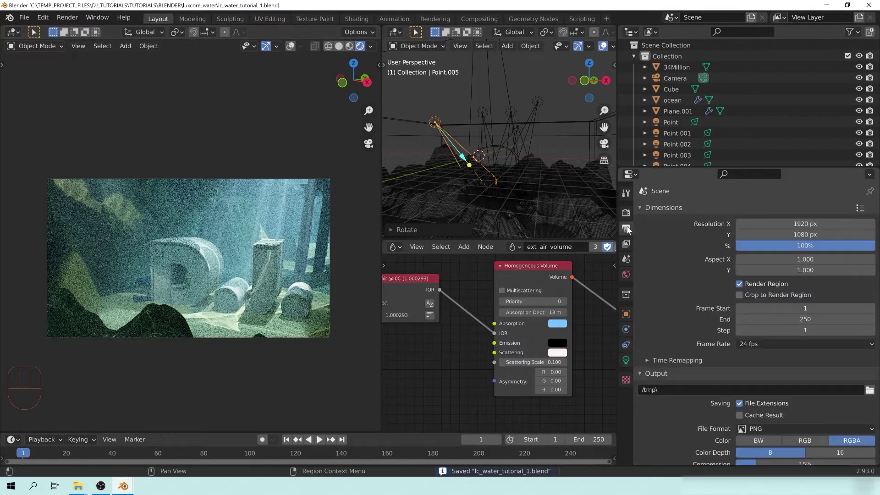
pyautogui.click(783, 250)
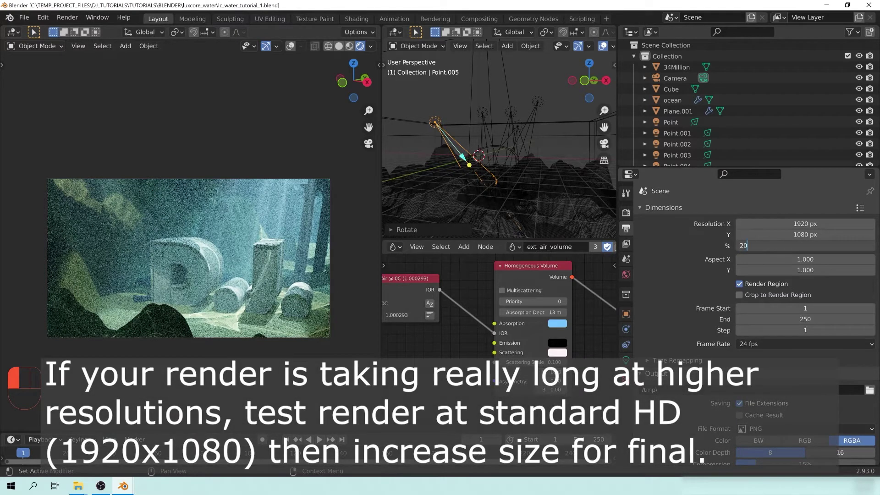
pyautogui.write('200')
pyautogui.click(788, 259)
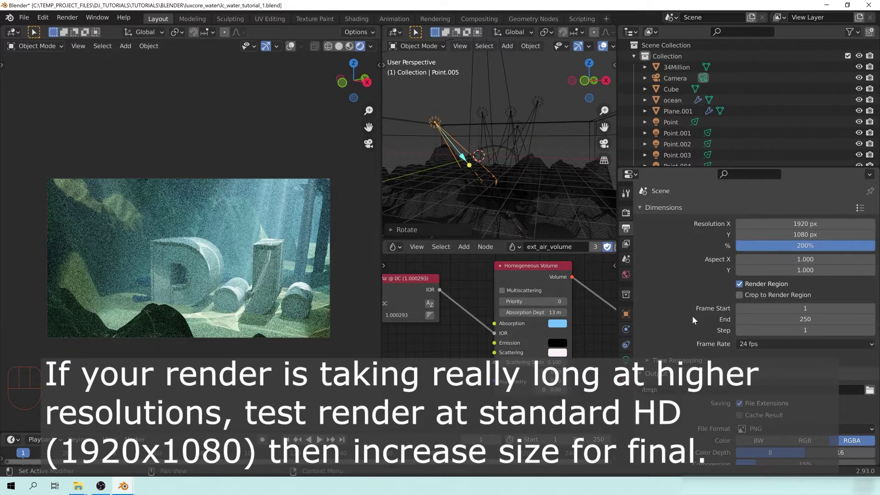
pyautogui.click(674, 209)
# Switch the camera viewport to Solid shading and save the file
pyautogui.press('z')
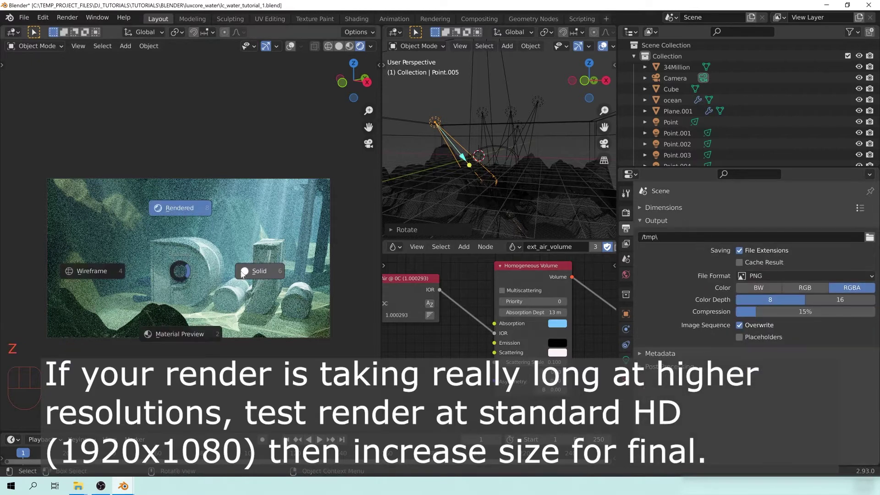
pyautogui.click(269, 273)
pyautogui.hotkey('ctrl', 's')
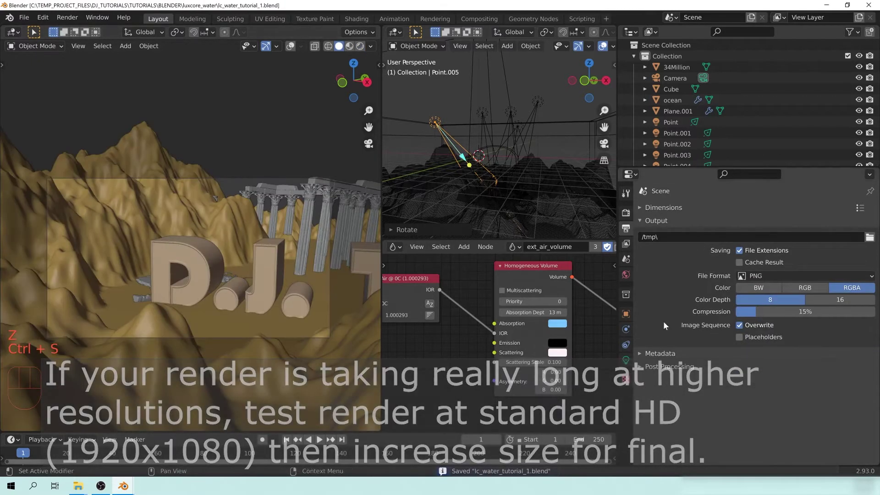
# Set the LuxCore light path bounces to a Total Path Depth of 16 and a Specular depth of 16
pyautogui.click(627, 213)
pyautogui.click(662, 271)
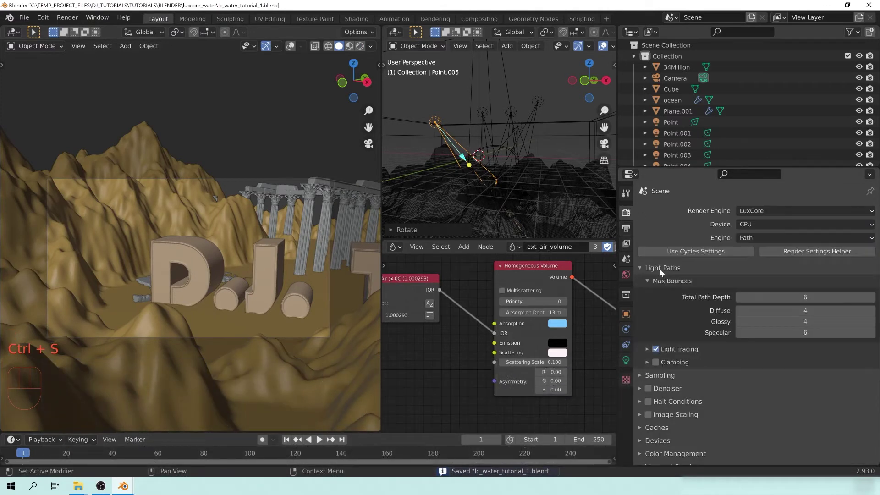
pyautogui.click(757, 297)
pyautogui.write('16')
pyautogui.press('Tab')
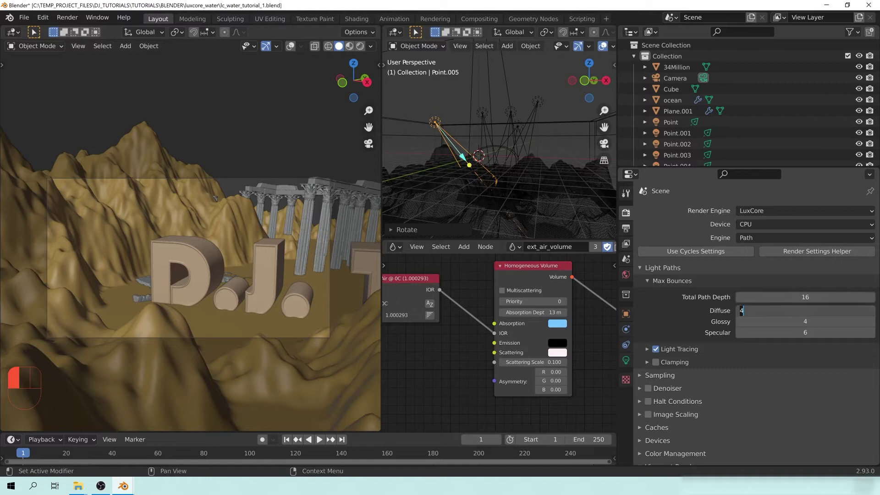
pyautogui.click(869, 318)
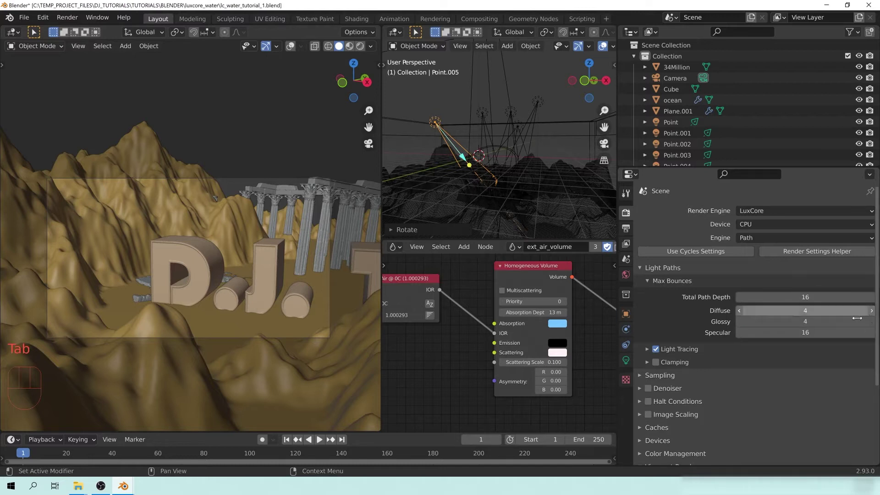
# Set the Light Tracing light rays to 100%
pyautogui.click(670, 353)
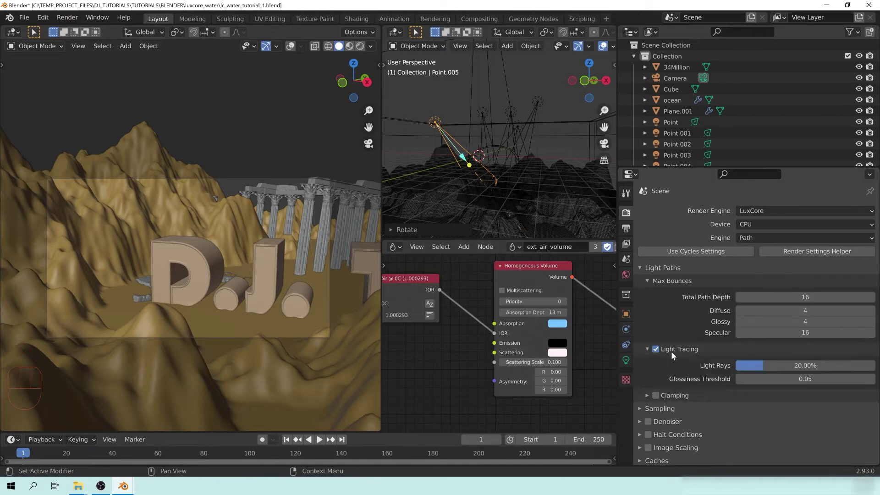
pyautogui.click(775, 365)
pyautogui.write('10')
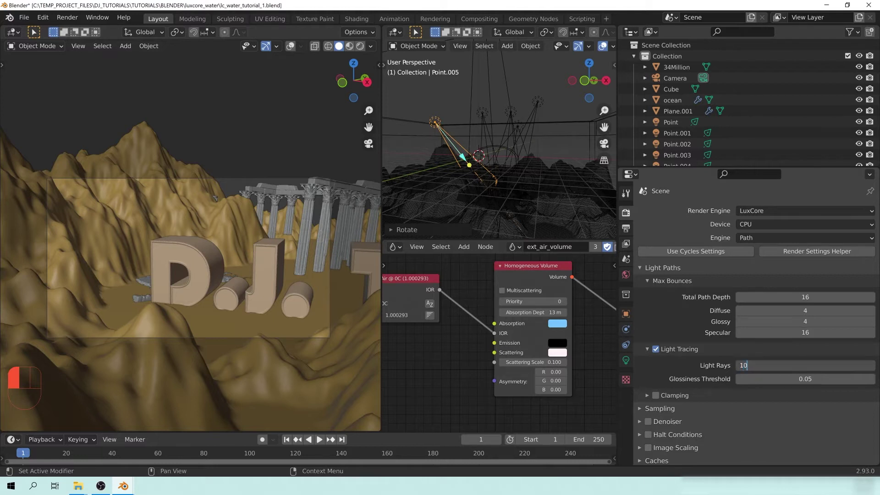
pyautogui.write('0')
pyautogui.press('Return')
# Preview the camera view in Rendered shading, restarting the viewport render once
pyautogui.press('z')
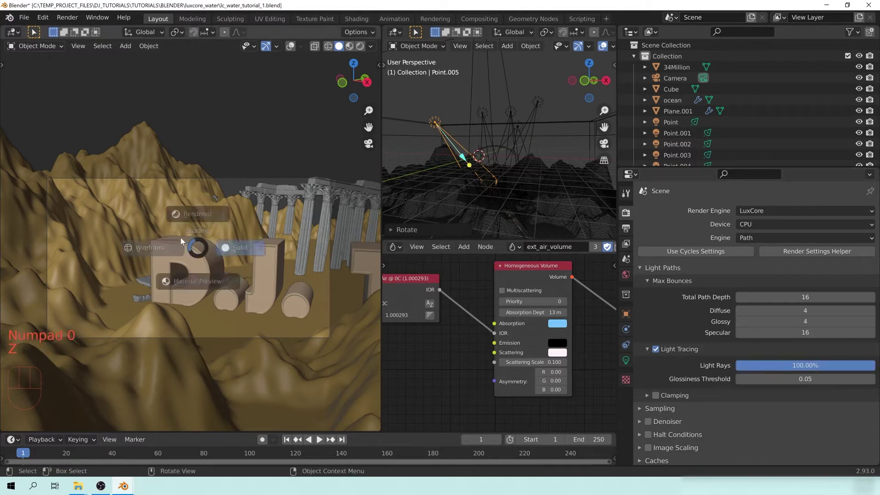
pyautogui.click(197, 188)
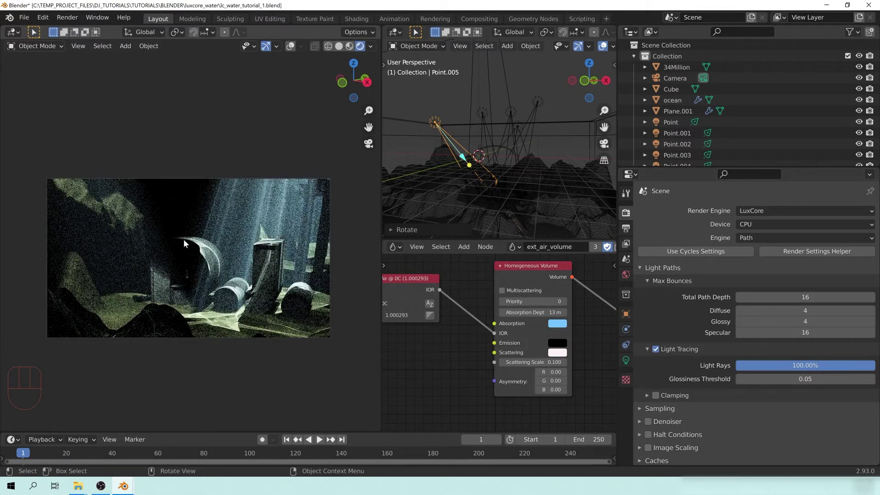
pyautogui.press('z')
pyautogui.click(193, 321)
pyautogui.press('z')
pyautogui.click(226, 207)
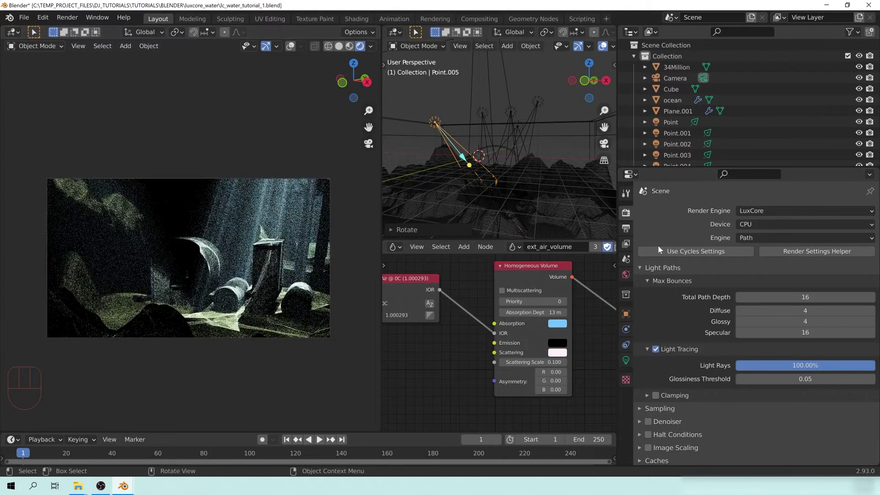
# Set the Light Tracing light rays to 90%
pyautogui.click(798, 366)
pyautogui.write('90')
pyautogui.press('Return')
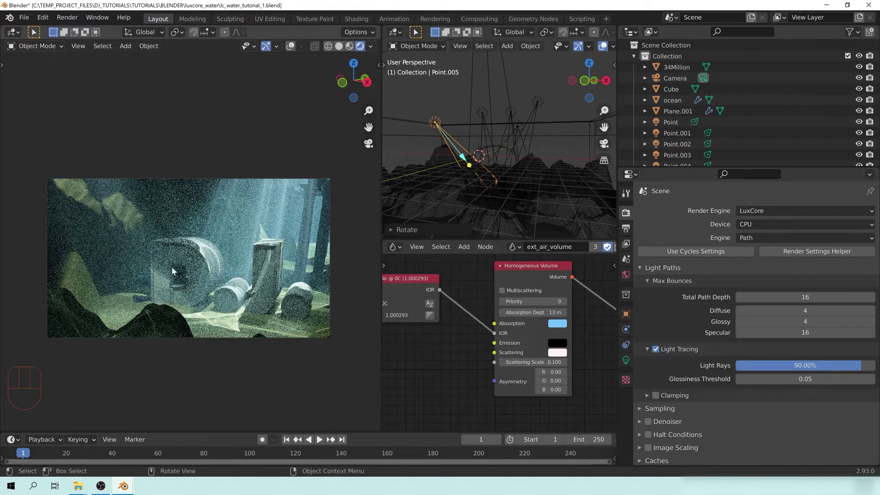
# Select the Point spotlight in the top view of the wireframe viewport and save the file
pyautogui.moveTo(472, 131); pyautogui.dragTo(500, 169, button='middle')
pyautogui.click(535, 90)
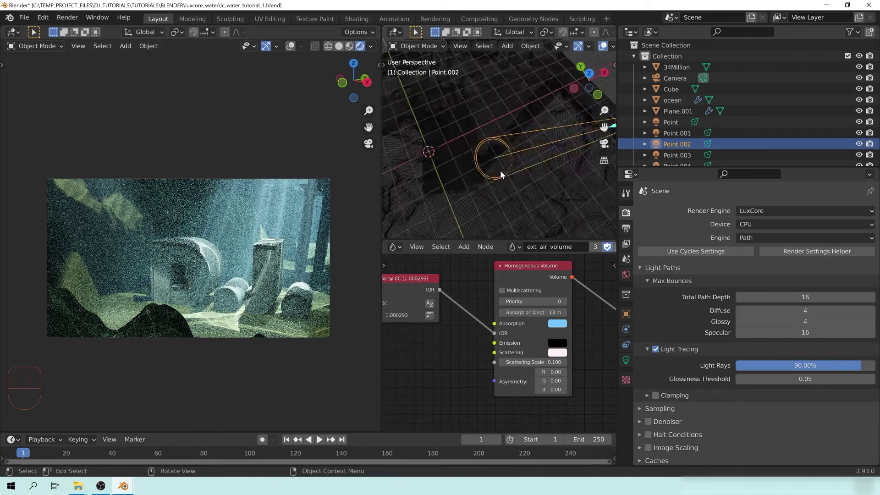
pyautogui.press('KP_7')
pyautogui.click(409, 155)
pyautogui.hotkey('ctrl', 's')
# Widen the Point spotlight's spot size to 24.9° and rotate the light to re-aim its beam
pyautogui.click(695, 122)
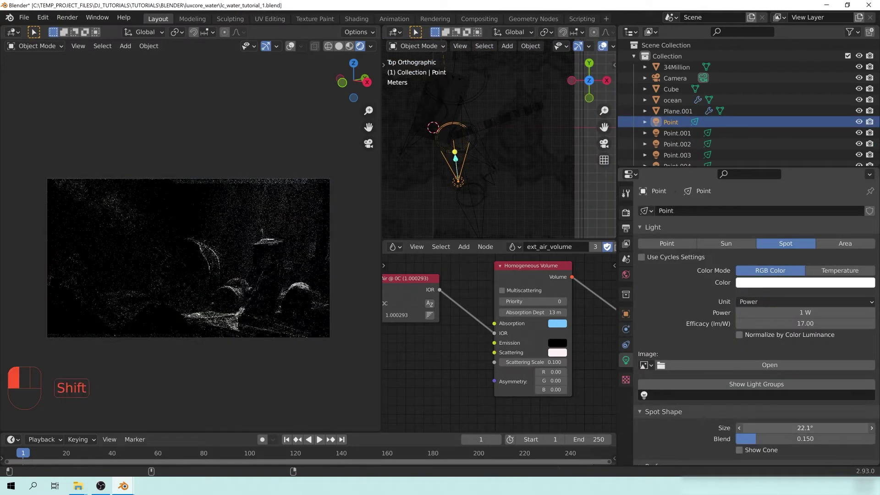
pyautogui.moveTo(463, 131); pyautogui.dragTo(485, 132)
pyautogui.moveTo(485, 132); pyautogui.dragTo(491, 147, button='middle')
pyautogui.press('r')
pyautogui.click(483, 137)
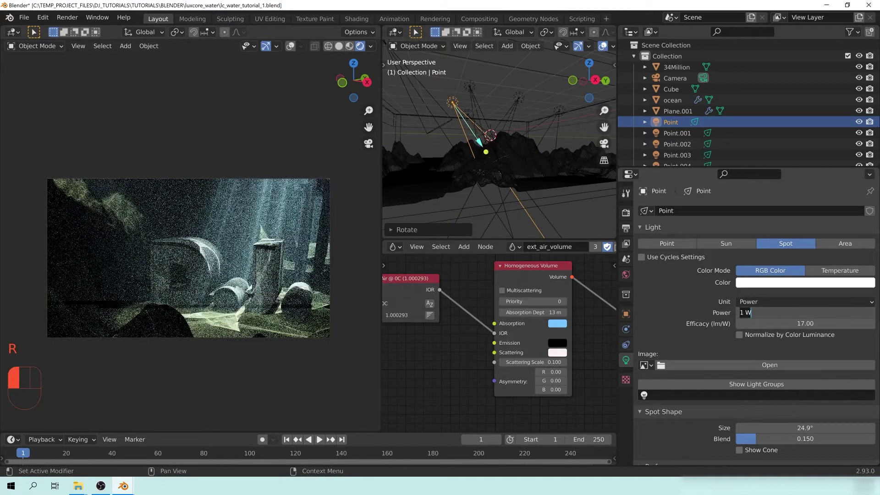
# Set the Point spotlight's power to 5 W and raise the light along the Z axis
pyautogui.click(805, 312)
pyautogui.write('5')
pyautogui.press('Return')
pyautogui.press('g')
pyautogui.press('z')
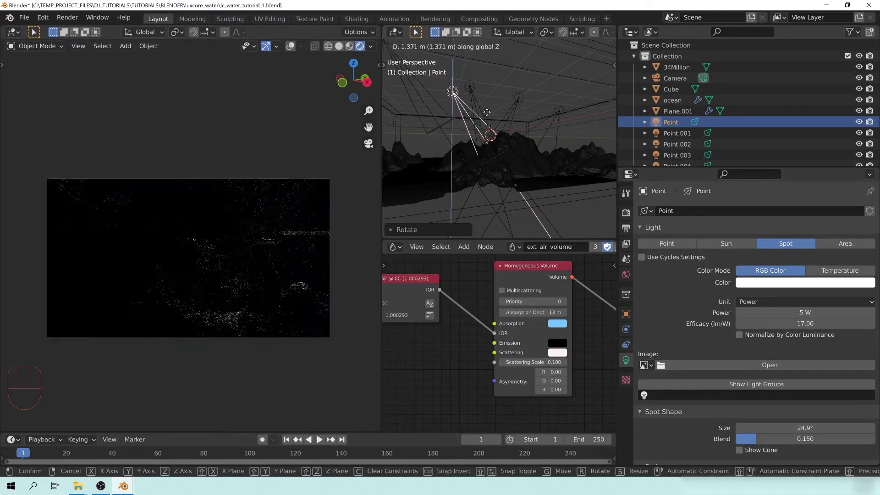
pyautogui.click(481, 137)
# Move the Point.002 spotlight slightly along the Z axis, deselect everything, and save the file
pyautogui.click(470, 86)
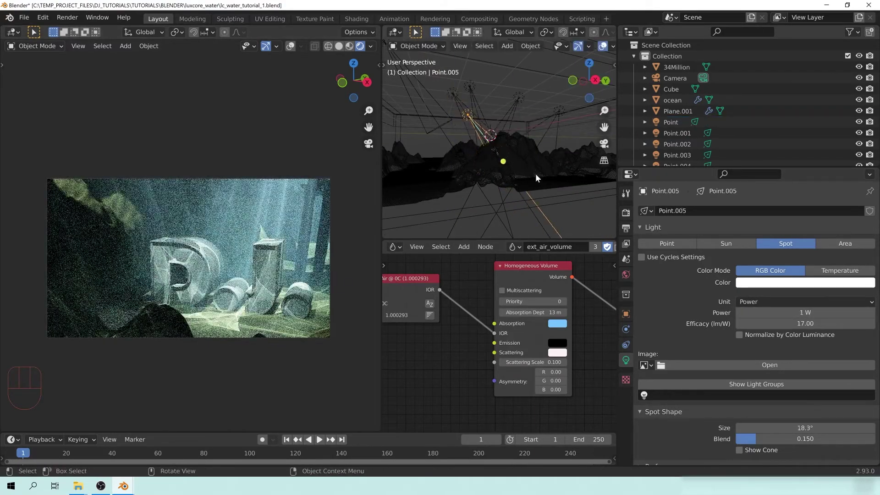
pyautogui.press('g')
pyautogui.press('z')
pyautogui.click(436, 147)
pyautogui.moveTo(436, 147); pyautogui.dragTo(538, 210, button='middle')
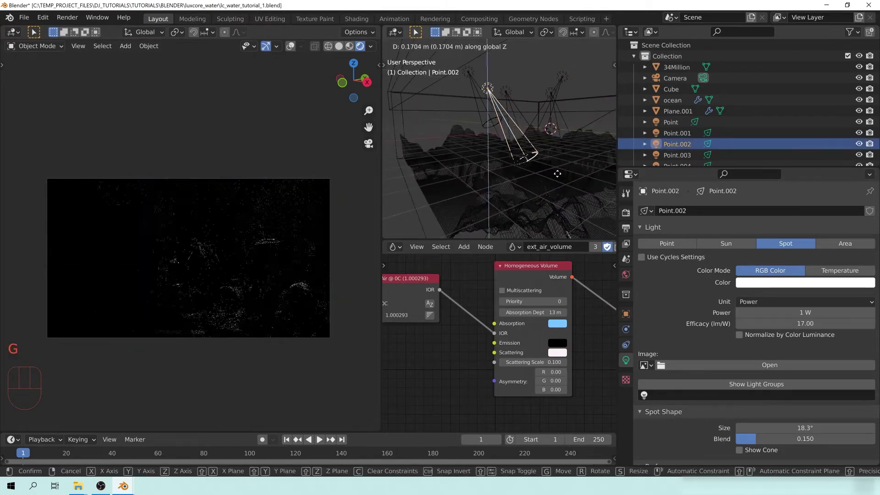
pyautogui.hotkey('alt', 'a')
pyautogui.hotkey('ctrl', 's')
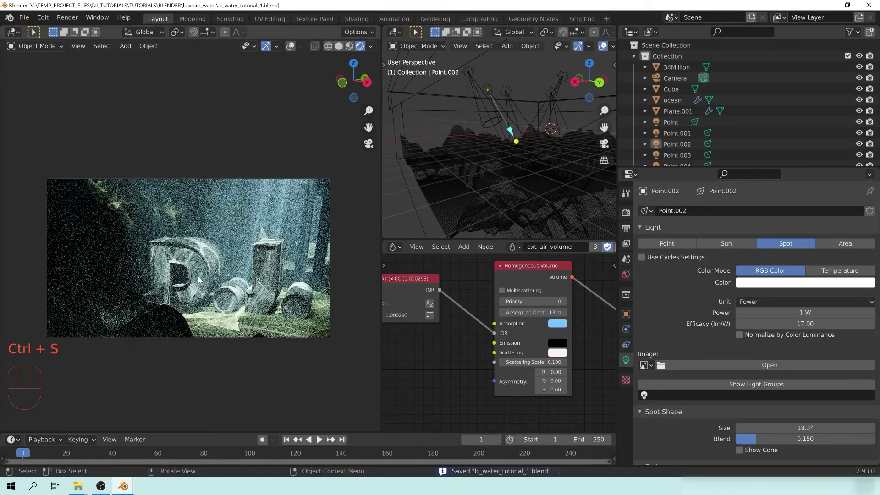
# Select the ocean object in the wireframe viewport and save the file
pyautogui.moveTo(502, 101); pyautogui.dragTo(498, 100, button='middle')
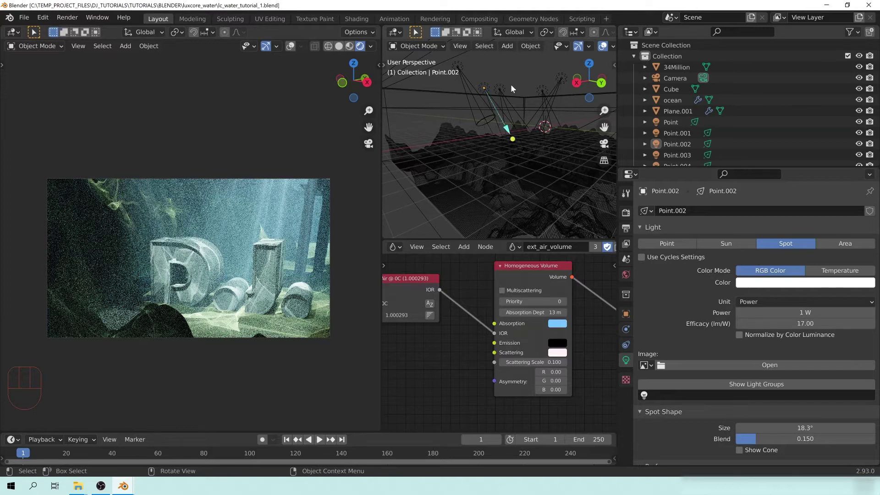
pyautogui.moveTo(473, 115)
pyautogui.mouseDown(button='middle')
pyautogui.moveTo(521, 117)
pyautogui.moveTo(464, 137)
pyautogui.moveTo(505, 123)
pyautogui.moveTo(464, 122)
pyautogui.mouseUp(button='middle')
pyautogui.click(430, 110)
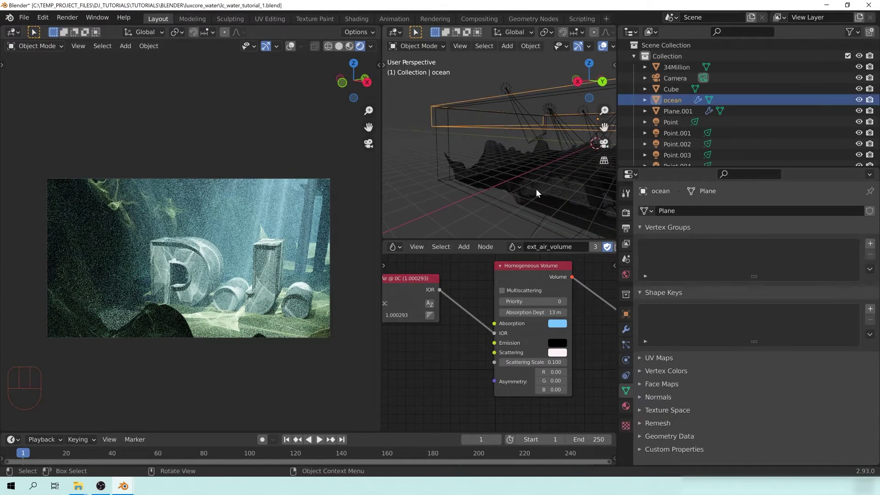
pyautogui.keyDown('shift'); pyautogui.moveTo(535, 189); pyautogui.dragTo(423, 215, button='middle'); pyautogui.keyUp('shift')
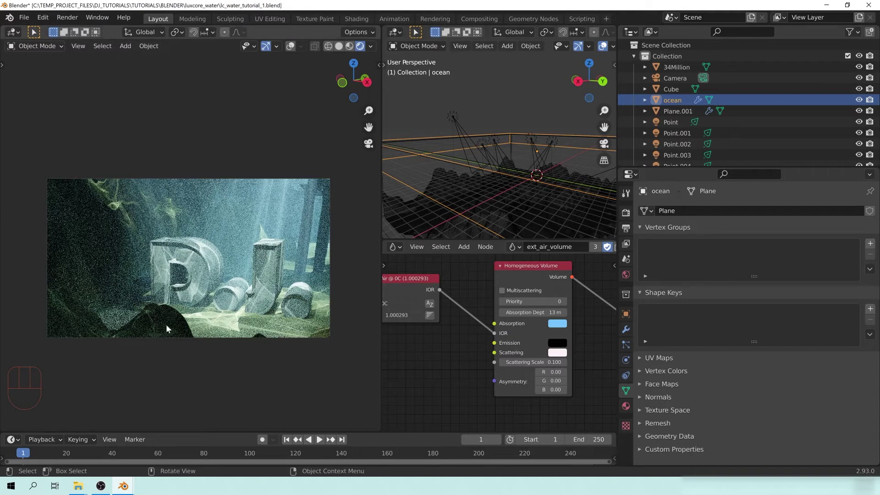
pyautogui.hotkey('ctrl', 's')
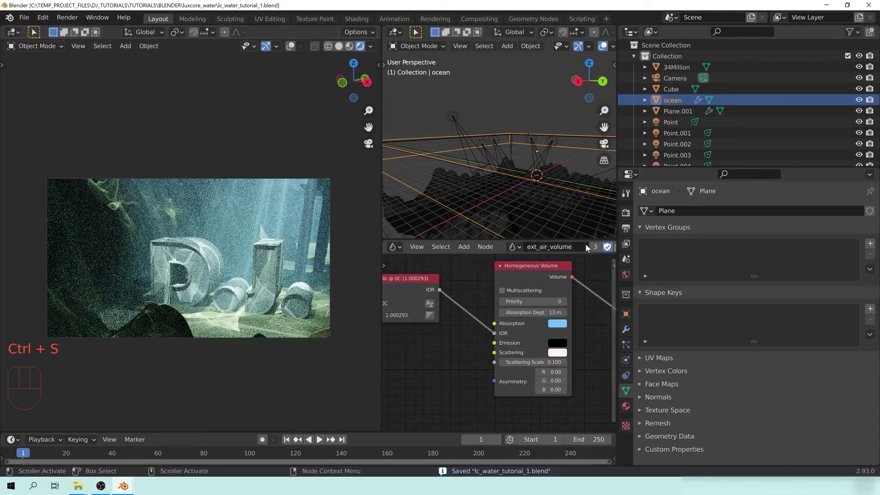
# Switch the camera viewport to Solid shading and set the LuxCore render device to GPU
pyautogui.click(626, 212)
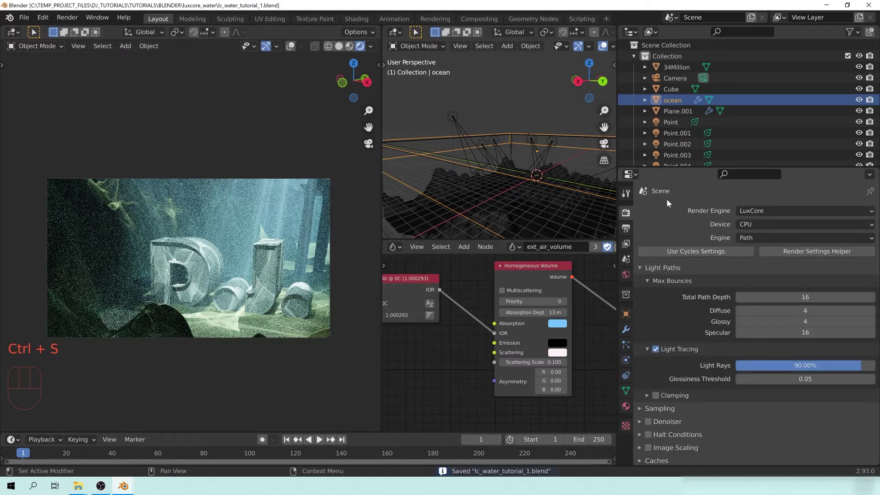
pyautogui.press('z')
pyautogui.click(246, 251)
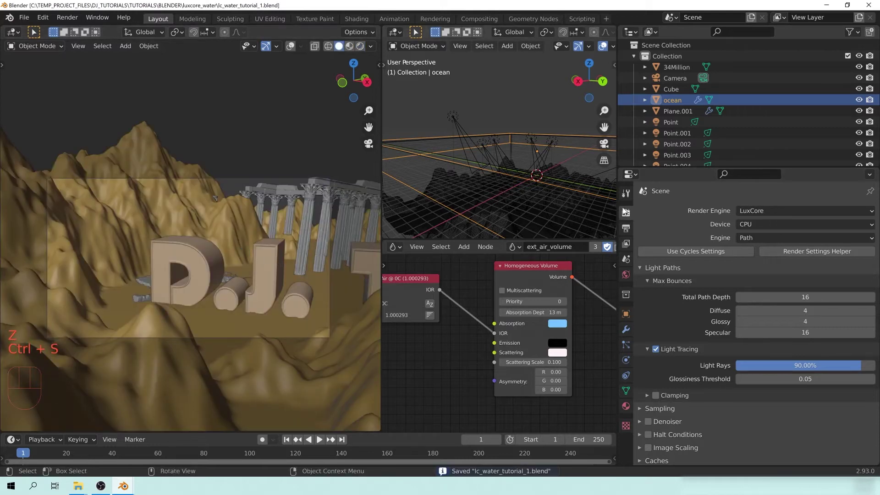
pyautogui.click(745, 224)
pyautogui.click(744, 251)
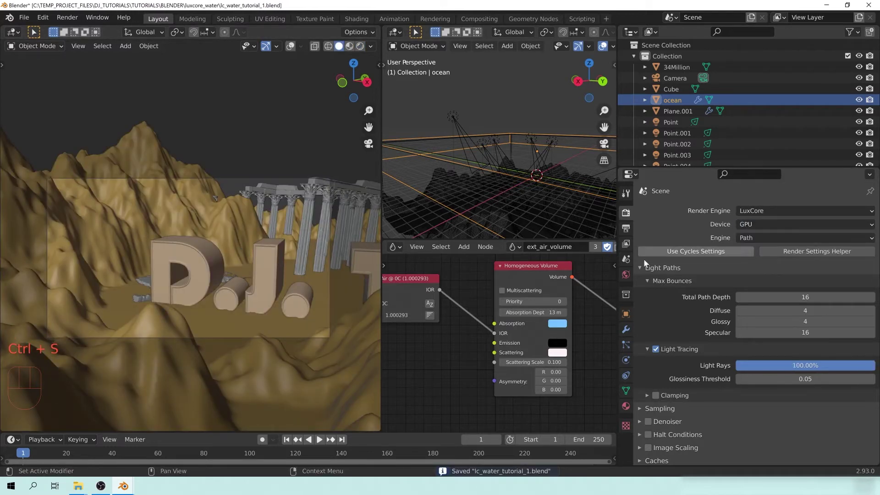
# Review the render devices, the Color Management look options, and the Viewport Render settings
pyautogui.click(680, 349)
pyautogui.click(663, 270)
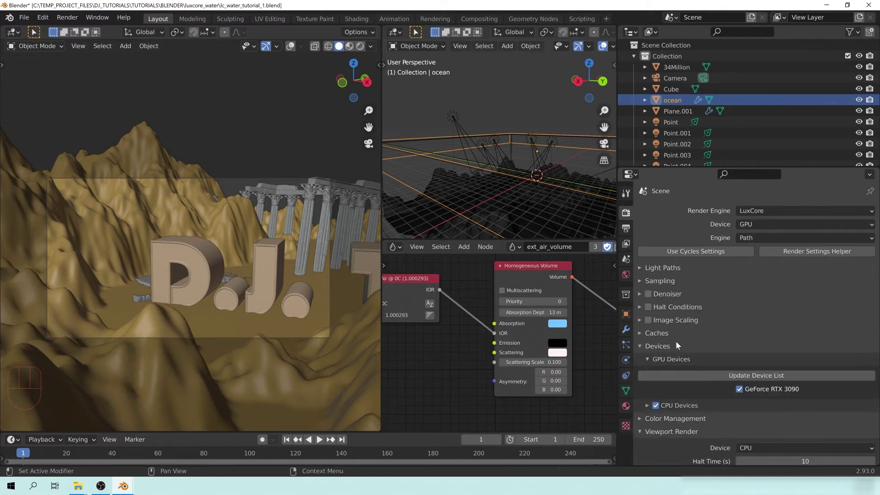
pyautogui.scroll(-2, 784, 390)
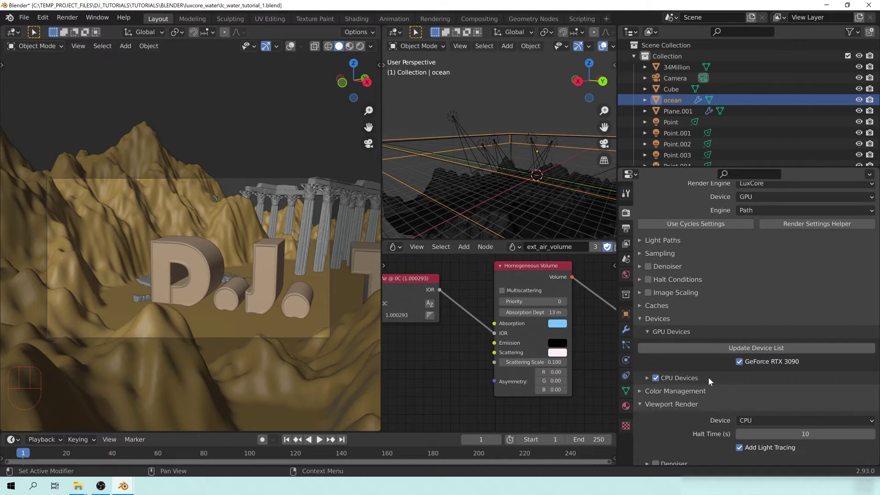
pyautogui.click(667, 332)
pyautogui.click(659, 320)
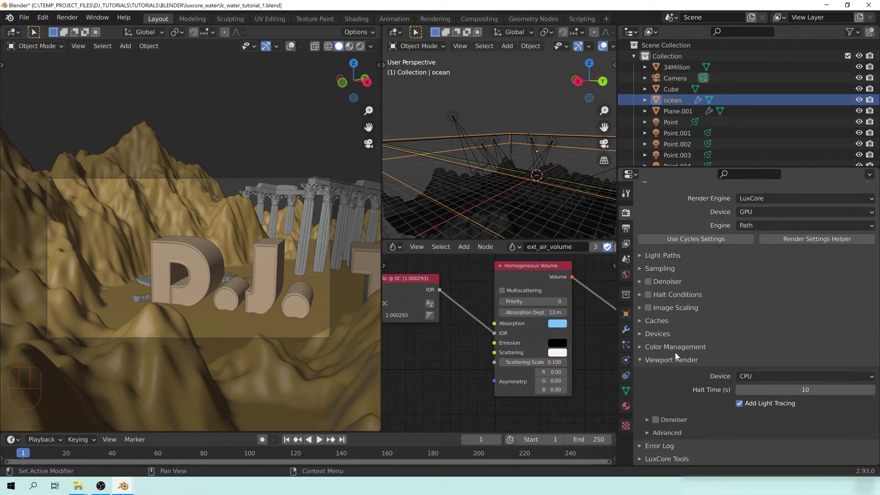
pyautogui.click(662, 348)
pyautogui.click(661, 348)
pyautogui.click(653, 361)
pyautogui.click(667, 360)
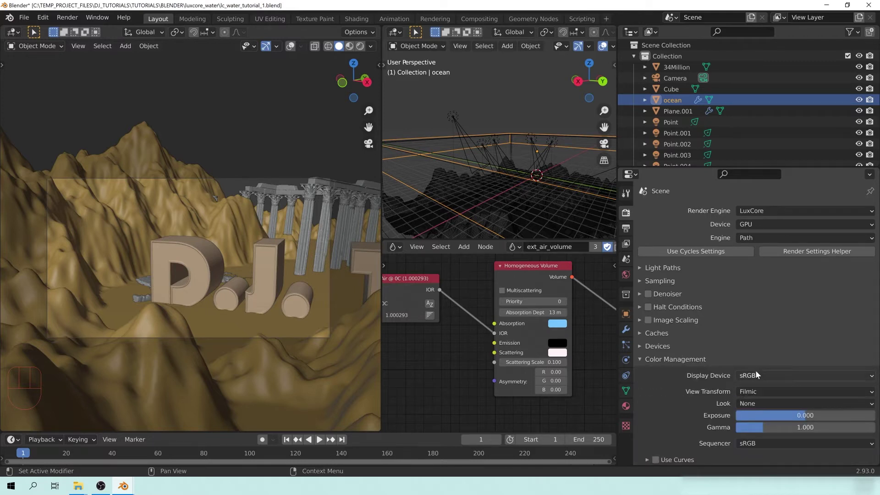
pyautogui.click(741, 405)
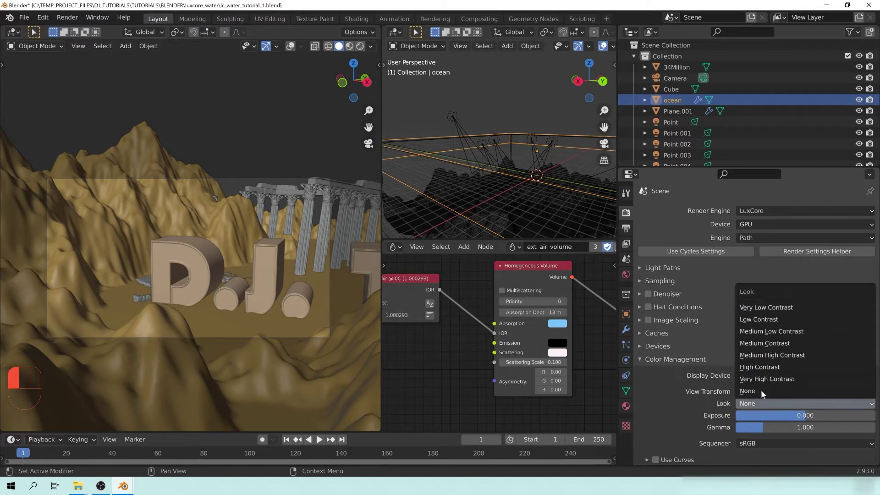
pyautogui.click(655, 361)
pyautogui.click(668, 372)
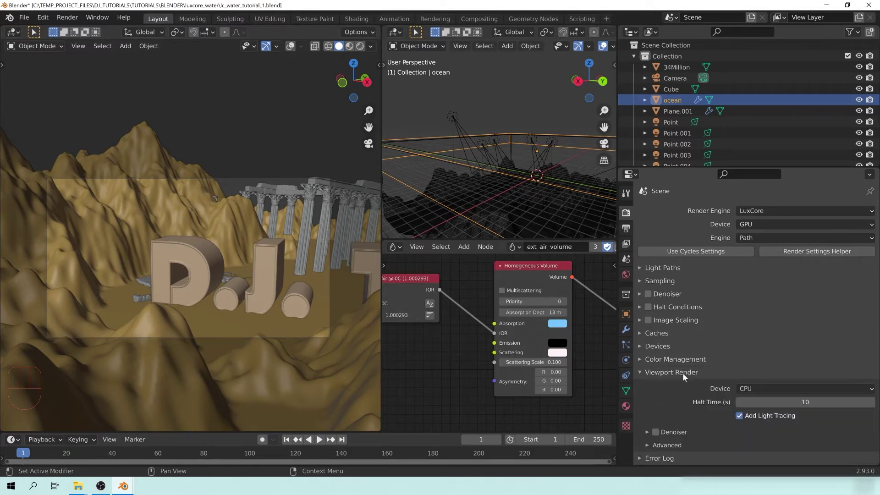
# Enable the Denoiser for the final LuxCore render and check its options
pyautogui.click(684, 373)
pyautogui.click(648, 295)
pyautogui.click(649, 295)
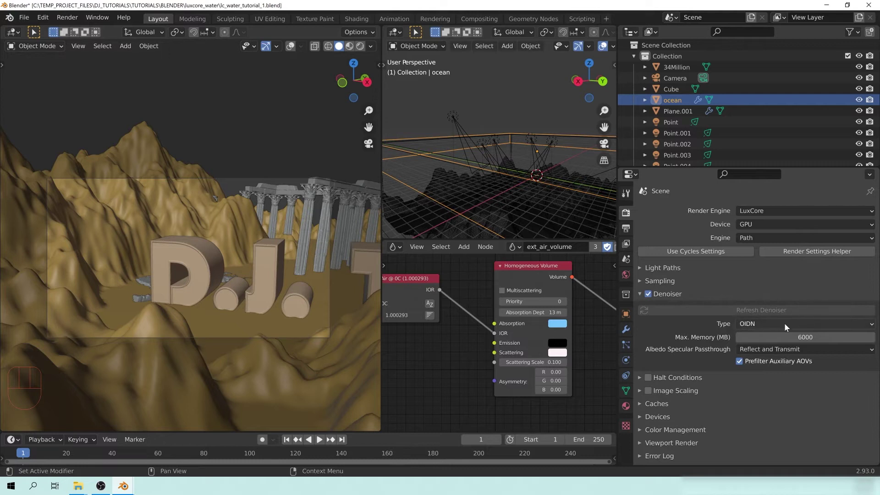
pyautogui.click(670, 293)
# Set the Pattern of the Sobol sampler to Cache-friendly in the Sampling settings
pyautogui.click(654, 281)
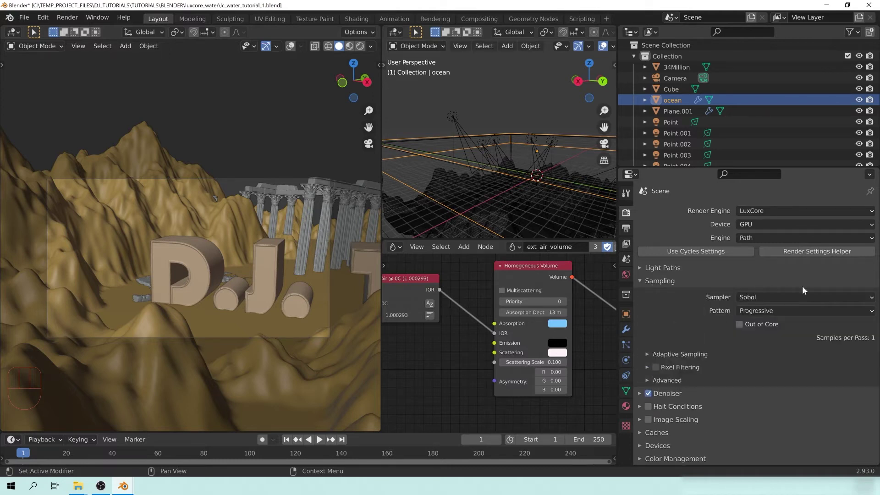
pyautogui.click(761, 311)
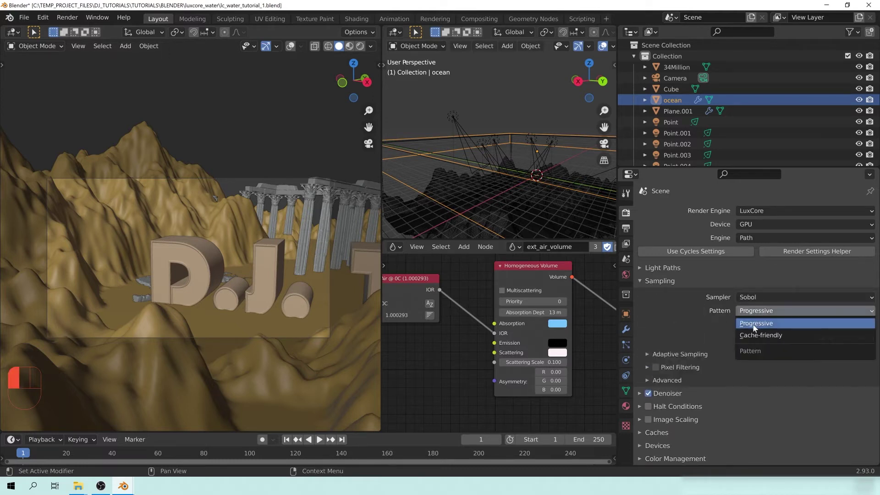
pyautogui.click(762, 335)
pyautogui.click(760, 310)
pyautogui.click(755, 323)
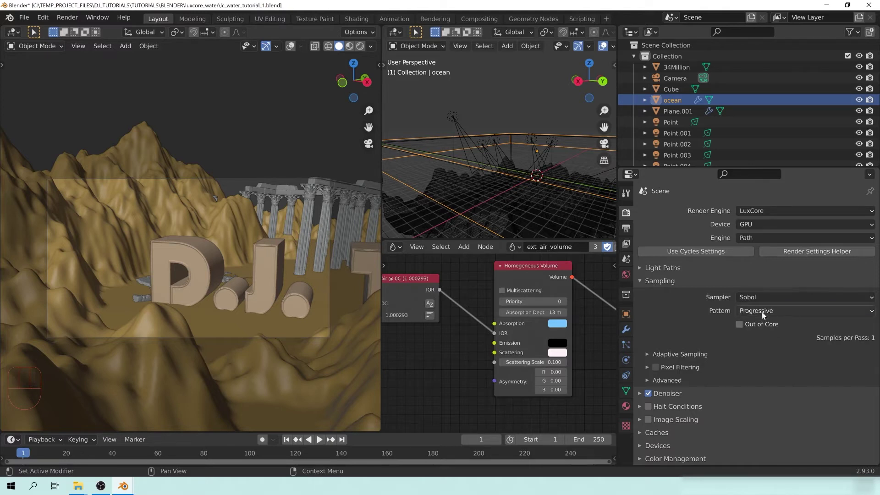
pyautogui.click(771, 313)
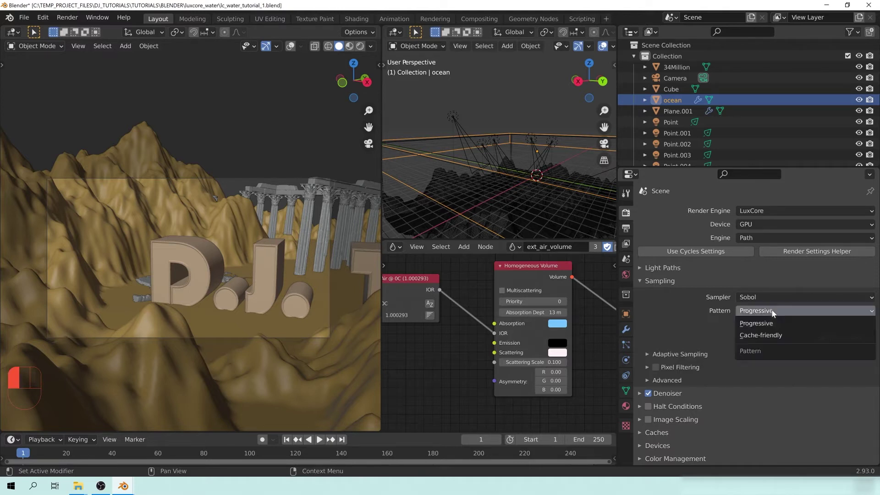
pyautogui.click(755, 339)
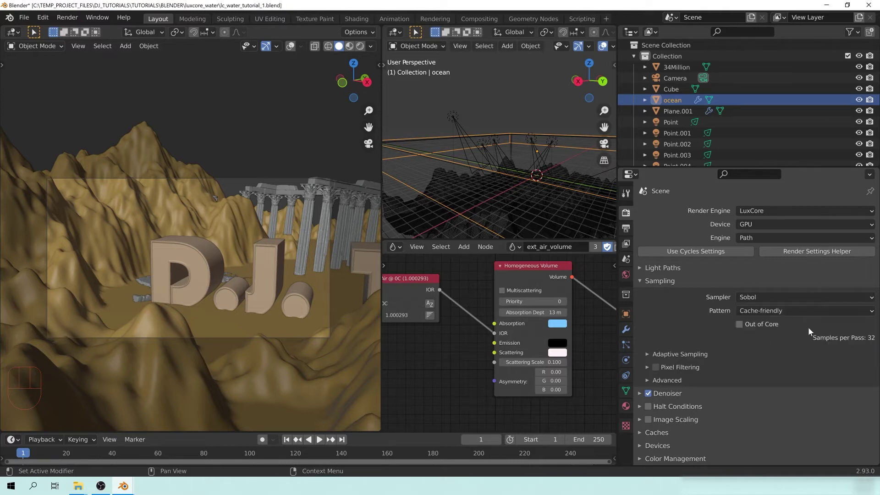
pyautogui.click(667, 285)
# Review the Light Paths options, switch Clamping on and back off, and save the file
pyautogui.click(659, 268)
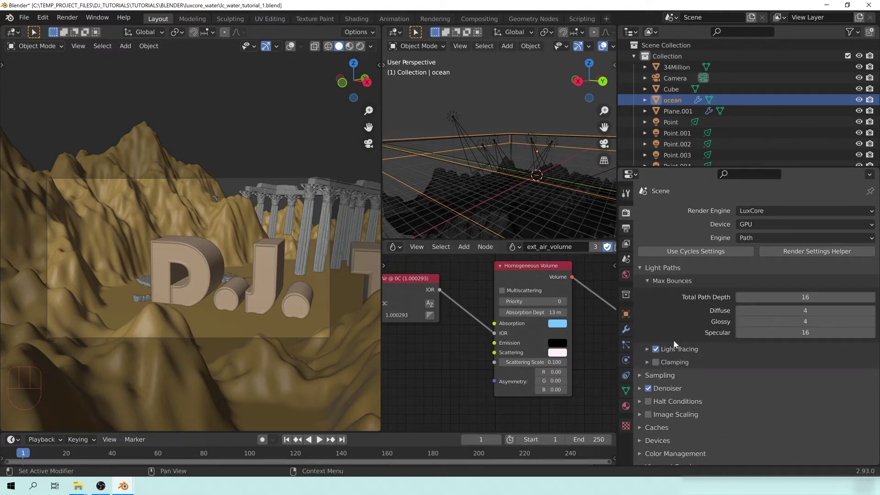
pyautogui.click(675, 363)
pyautogui.click(656, 363)
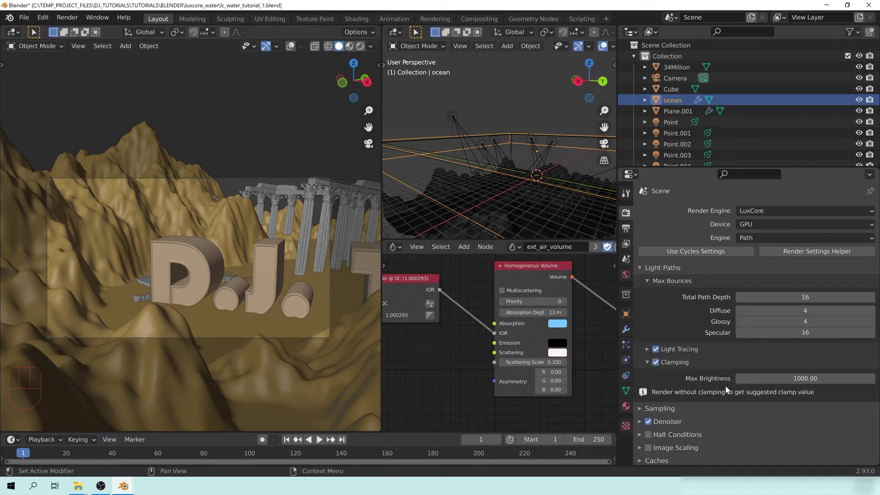
pyautogui.click(655, 362)
pyautogui.click(674, 362)
pyautogui.click(679, 349)
pyautogui.click(677, 350)
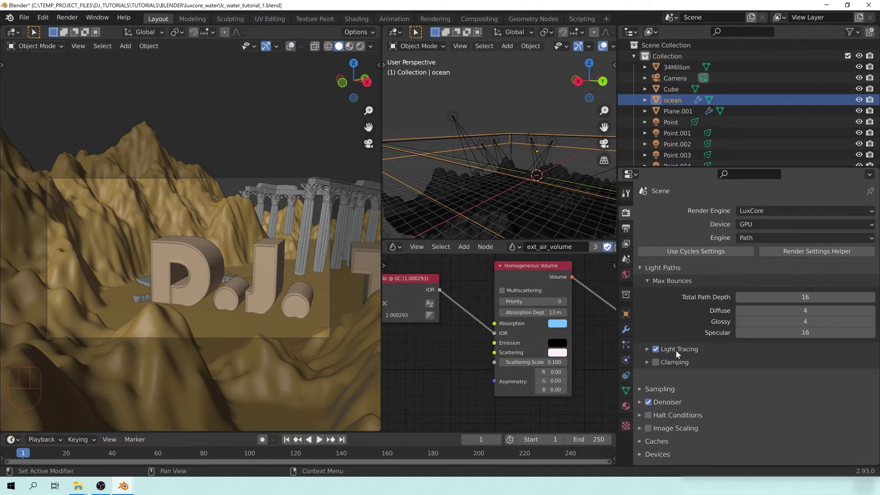
pyautogui.click(673, 281)
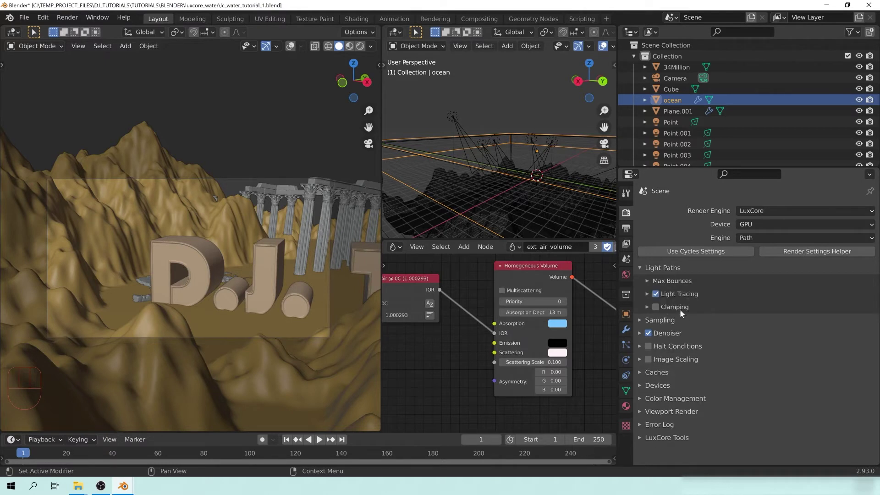
pyautogui.click(668, 269)
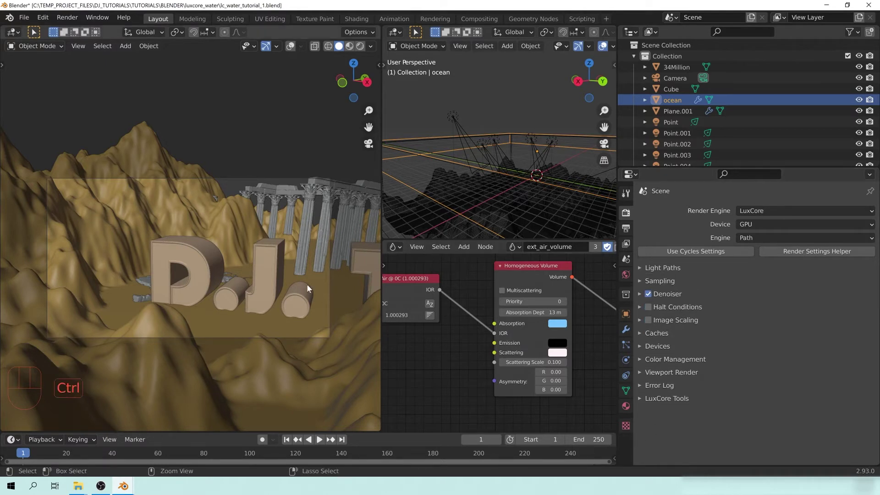
pyautogui.hotkey('ctrl', 's')
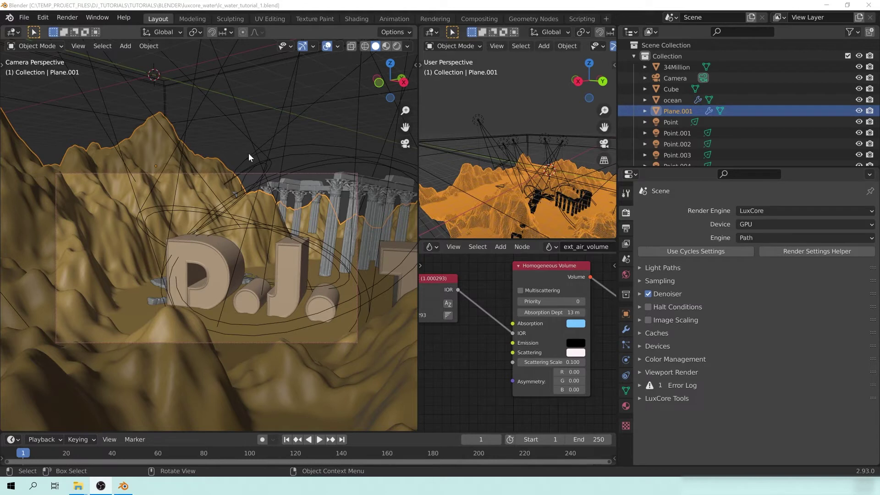
# Inspect the Subdivision.001 levels on Plane.001 and the resolution settings of the ocean object's Ocean modifier
pyautogui.click(626, 329)
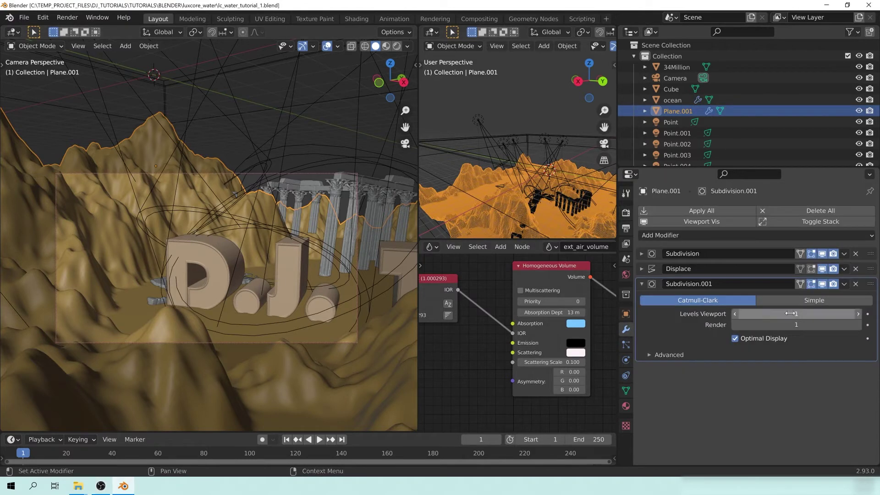
pyautogui.click(642, 285)
pyautogui.click(436, 175)
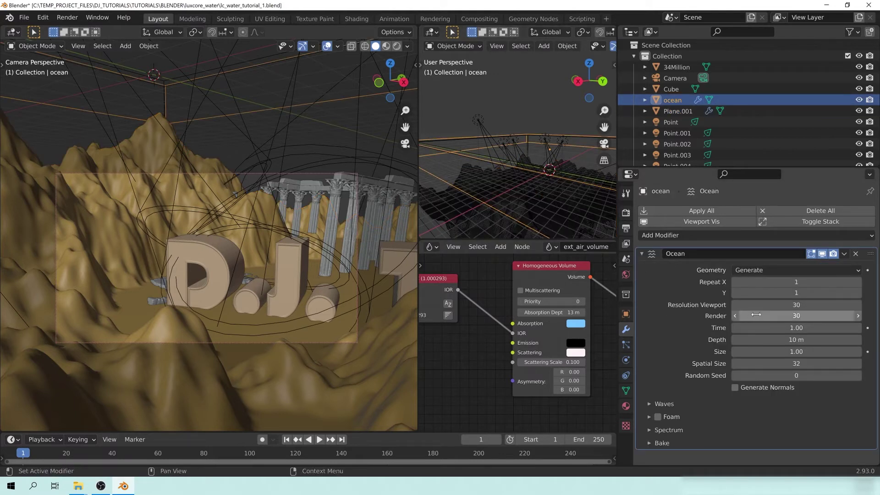
pyautogui.click(642, 253)
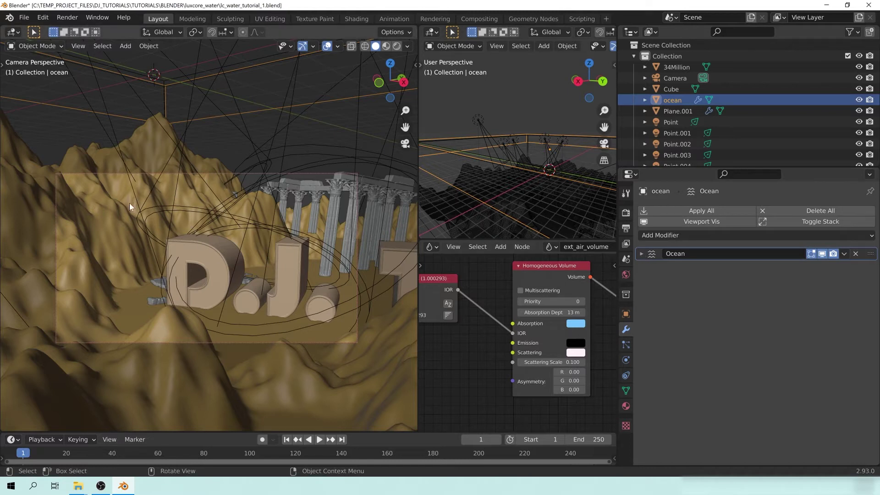
pyautogui.click(95, 255)
pyautogui.click(642, 285)
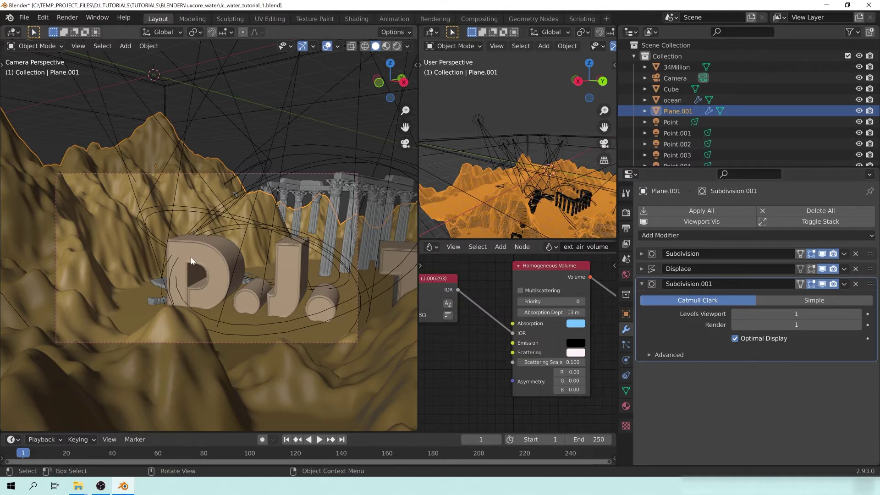
pyautogui.moveTo(514, 175); pyautogui.dragTo(531, 177, button='middle')
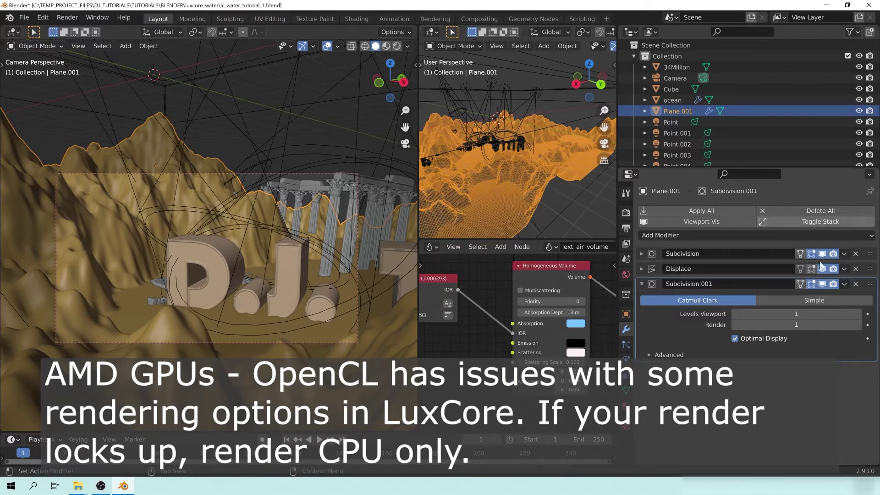
pyautogui.click(642, 284)
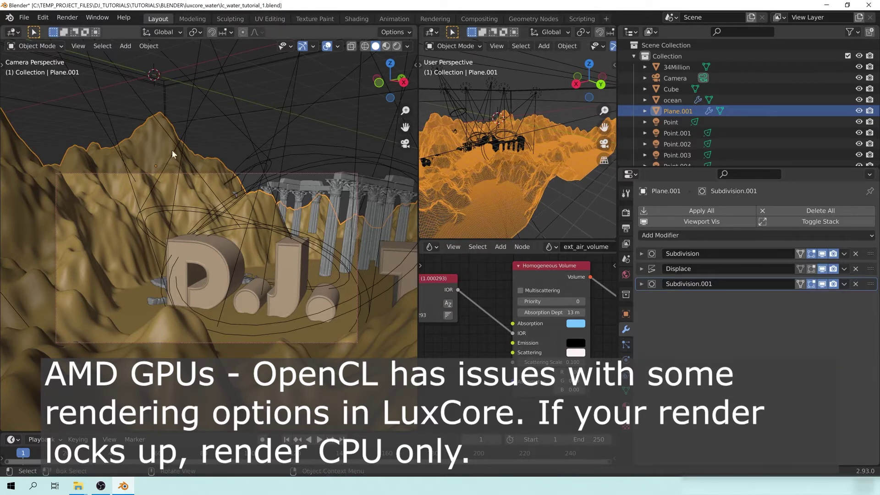
pyautogui.click(24, 18)
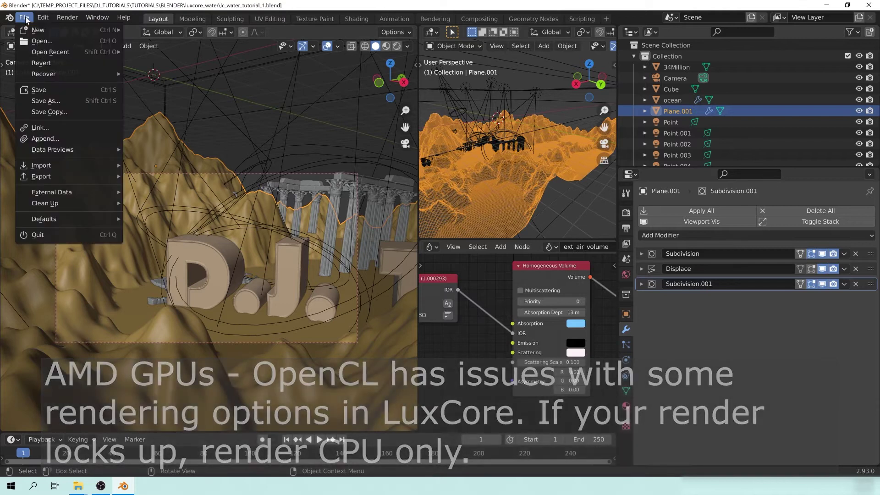
# Review the scene's Sampling settings and the Light Tracing values under Light Paths
pyautogui.click(627, 213)
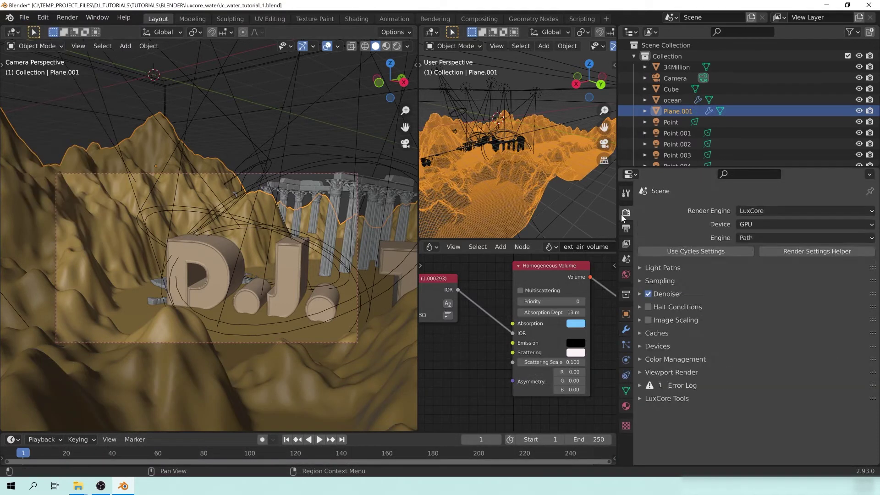
pyautogui.click(658, 281)
pyautogui.click(663, 279)
pyautogui.click(660, 266)
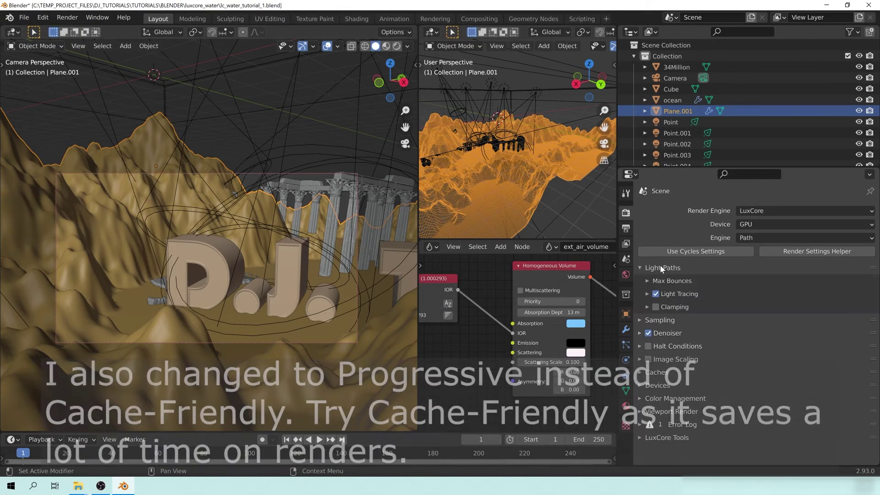
pyautogui.click(667, 294)
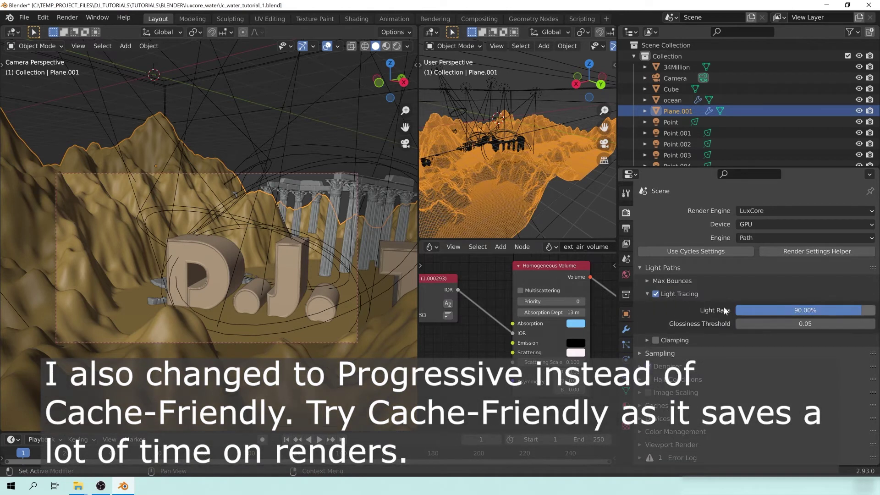
pyautogui.click(697, 294)
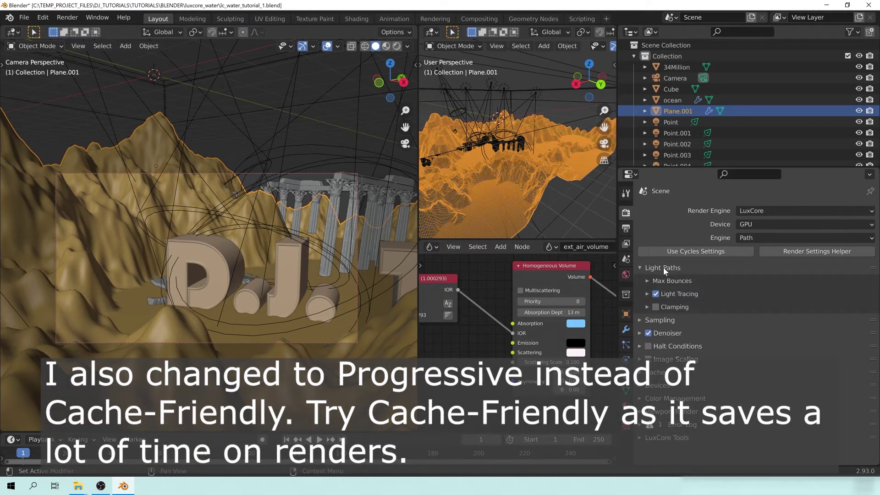
pyautogui.click(677, 295)
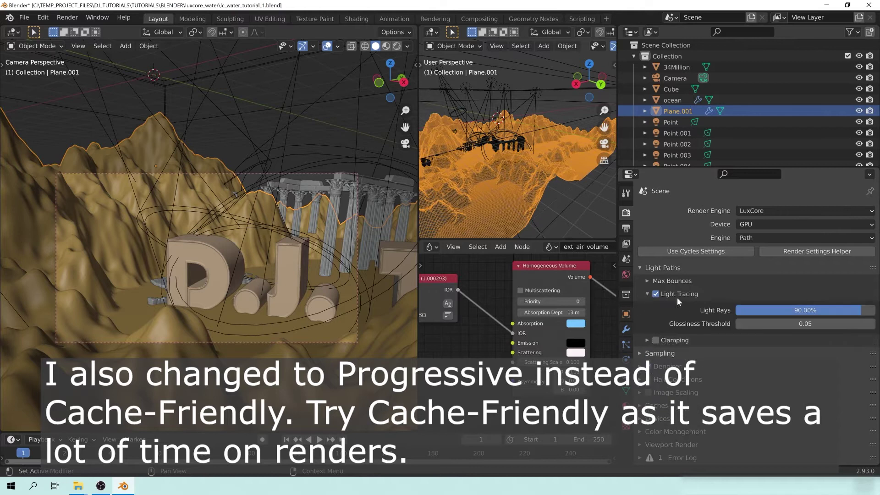
pyautogui.click(686, 293)
pyautogui.click(668, 269)
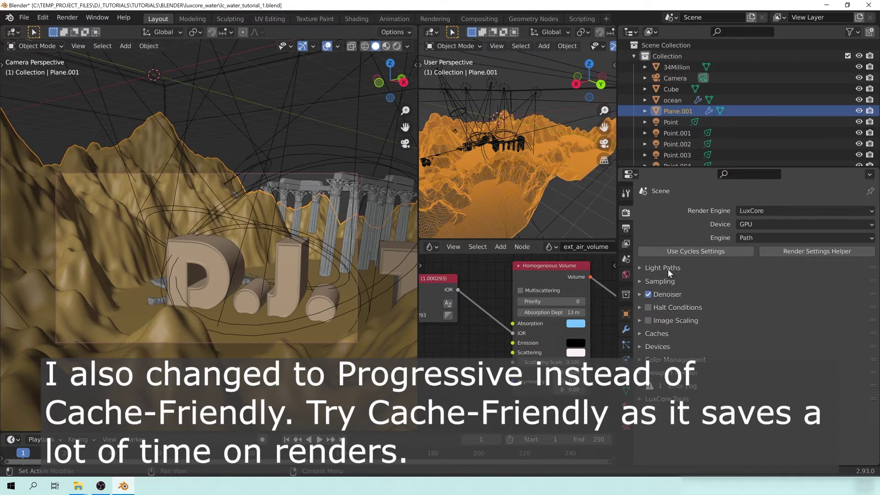
# Check the render devices, recheck Sampling and Light Paths, and look over the scene's output settings
pyautogui.click(674, 347)
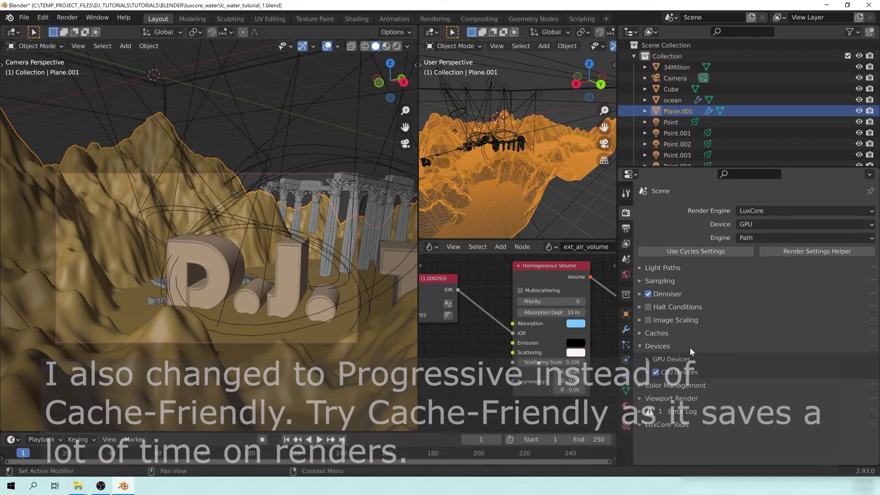
pyautogui.click(673, 360)
pyautogui.click(670, 347)
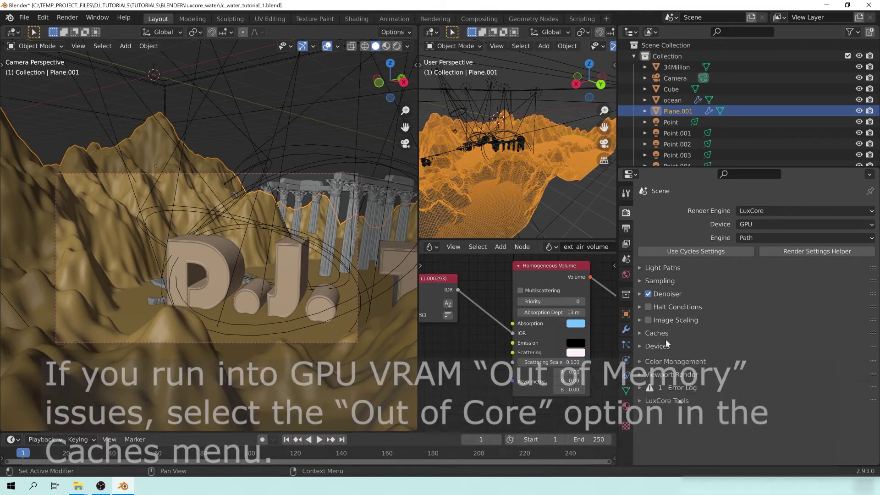
pyautogui.click(659, 281)
pyautogui.click(664, 283)
pyautogui.click(664, 267)
pyautogui.click(663, 265)
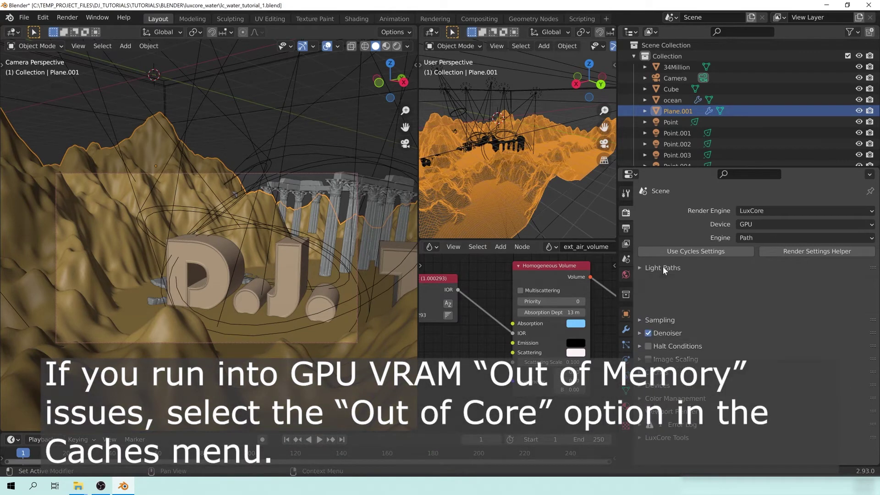
pyautogui.click(626, 228)
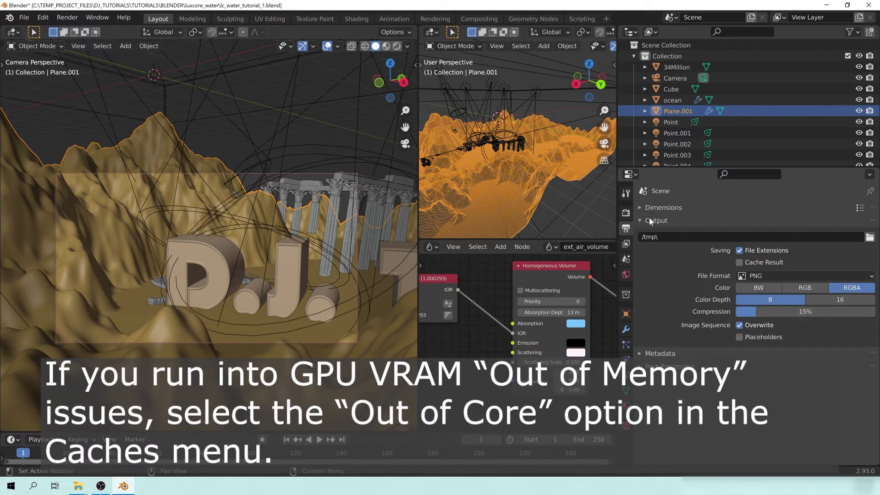
pyautogui.click(627, 212)
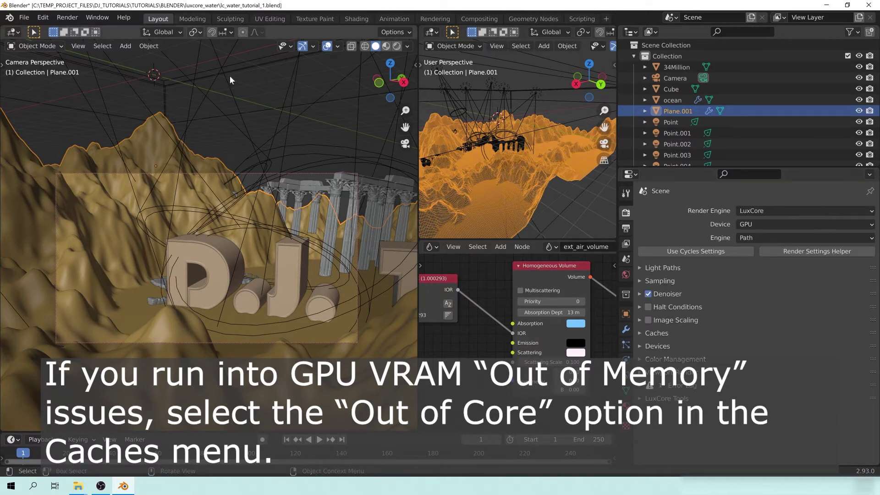
# Save the file, render the current frame, inspect the full image, and close the render window
pyautogui.hotkey('ctrl', 's')
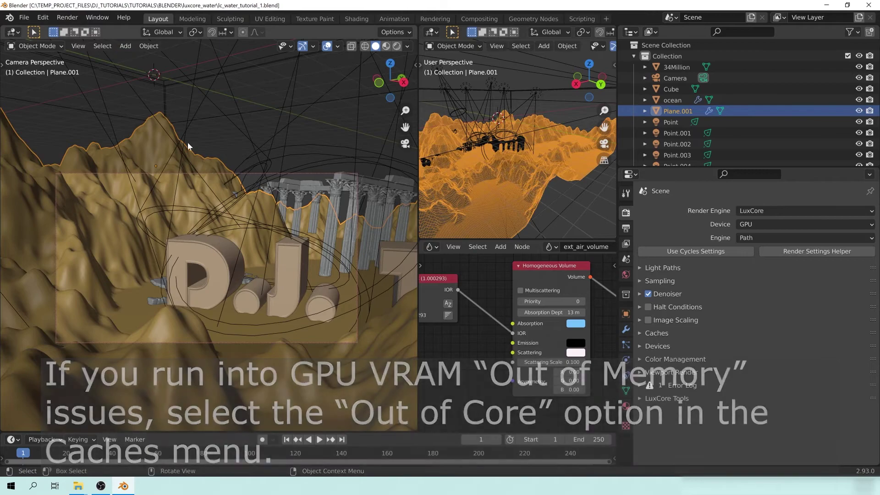
pyautogui.press('F12')
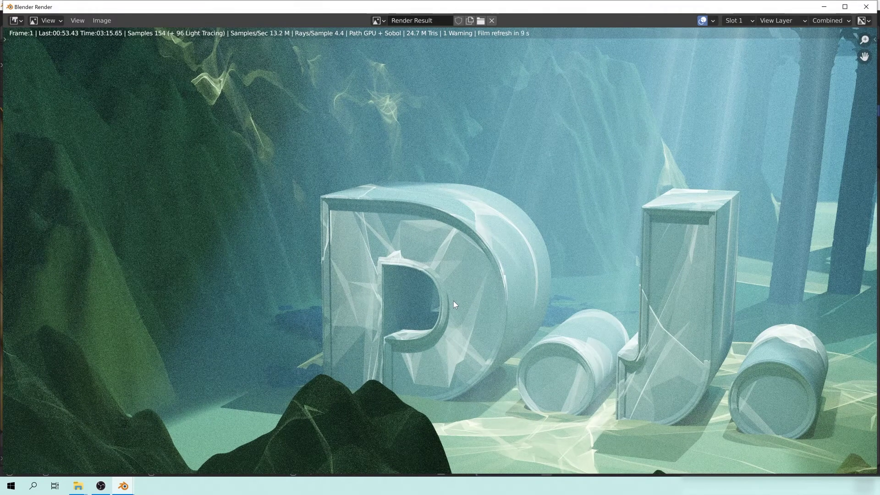
pyautogui.scroll(-2, 561, 289)
pyautogui.scroll(1, 561, 289)
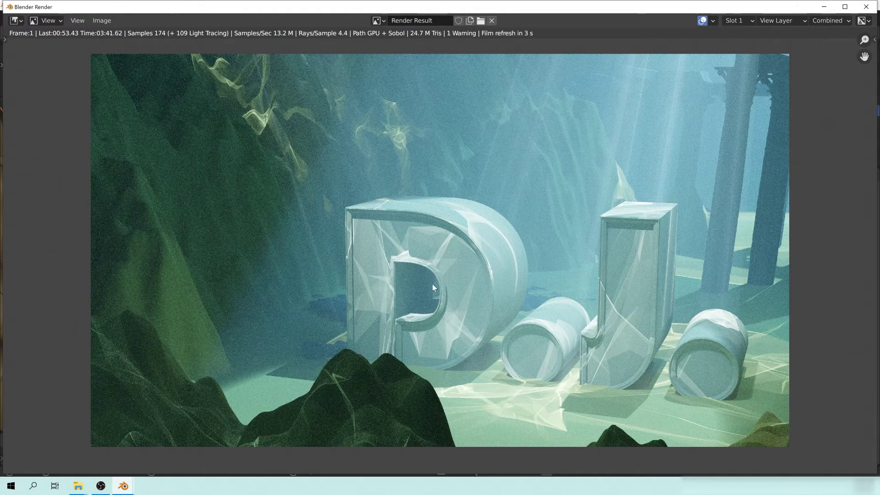
pyautogui.moveTo(422, 15)
pyautogui.mouseDown()
pyautogui.moveTo(408, 19)
pyautogui.moveTo(420, 22)
pyautogui.mouseUp()
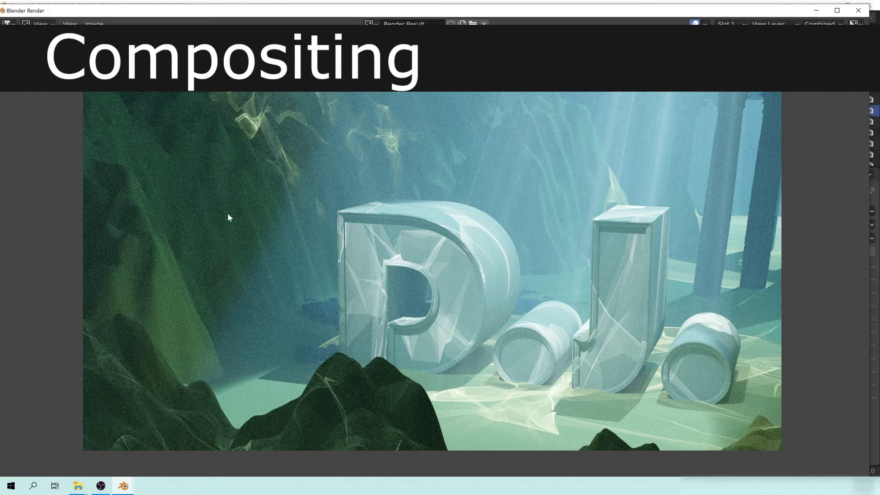
pyautogui.press('Escape')
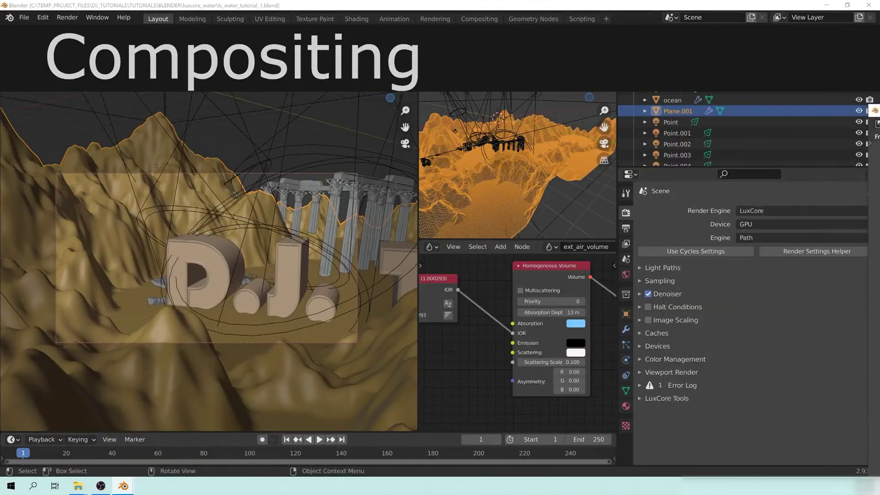
# Open the Compositing workspace, enable compositing nodes, and spread the Render Layers and Composite nodes apart
pyautogui.click(485, 20)
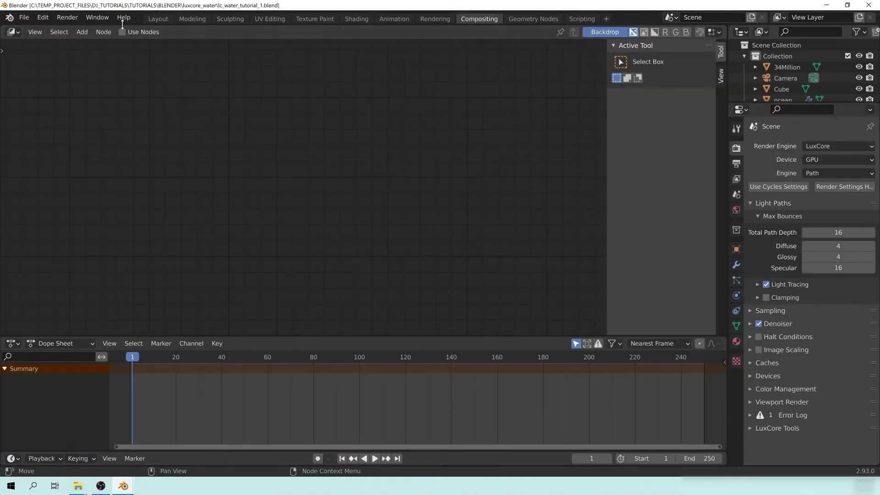
pyautogui.click(122, 32)
pyautogui.moveTo(477, 124); pyautogui.dragTo(432, 205, button='middle')
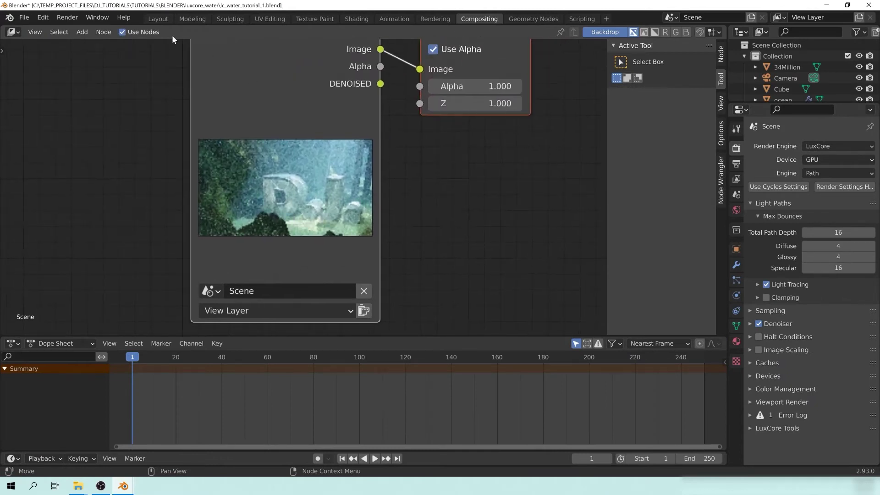
pyautogui.moveTo(449, 151); pyautogui.dragTo(405, 210, button='middle')
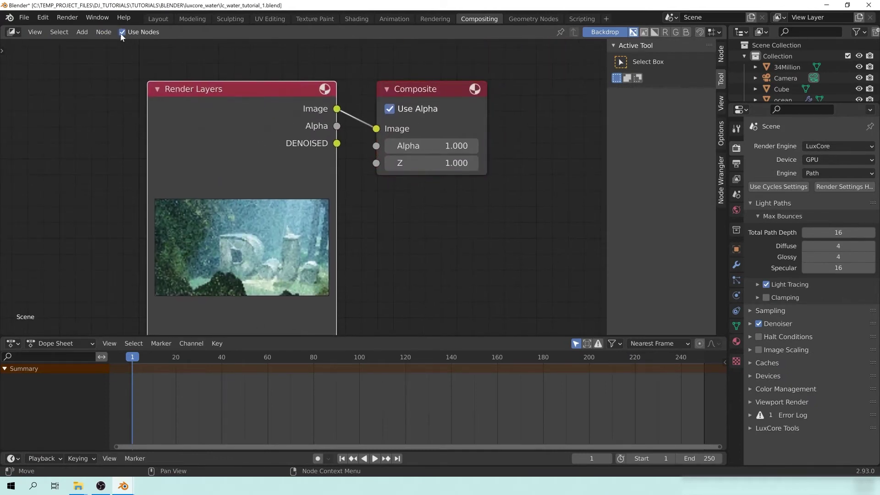
pyautogui.moveTo(195, 108); pyautogui.dragTo(5, 109)
pyautogui.moveTo(469, 94); pyautogui.dragTo(511, 97)
pyautogui.scroll(-5, 372, 194)
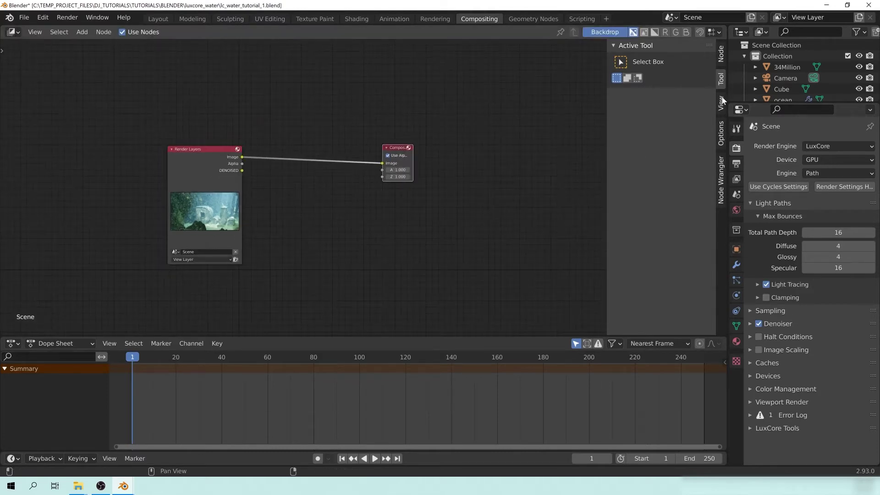
# Make sure the backdrop is enabled and preview the Render Layers Image output through a Viewer node
pyautogui.click(721, 102)
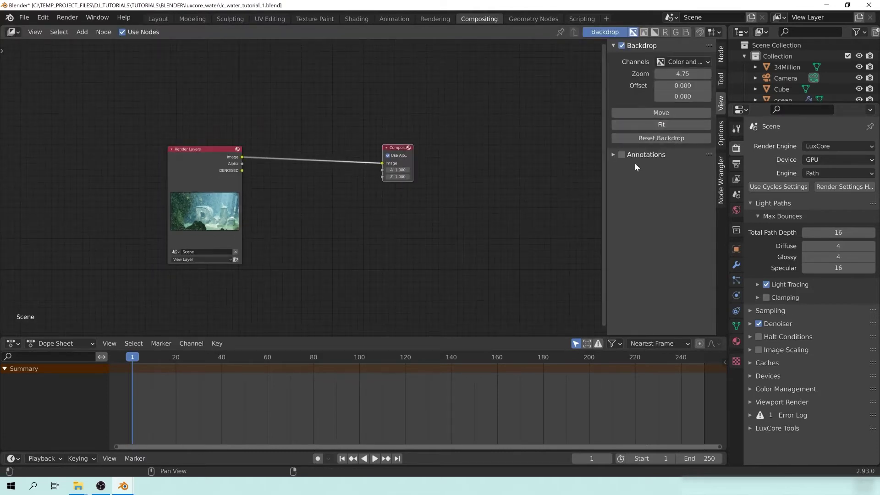
pyautogui.click(622, 46)
pyautogui.click(622, 46)
pyautogui.keyDown('ctrl'); pyautogui.keyDown('shift'); pyautogui.click(212, 155); pyautogui.keyUp('shift'); pyautogui.keyUp('ctrl')
# Place the Viewer node below the Composite node and fit the backdrop image to the editor
pyautogui.moveTo(209, 154); pyautogui.dragTo(116, 161)
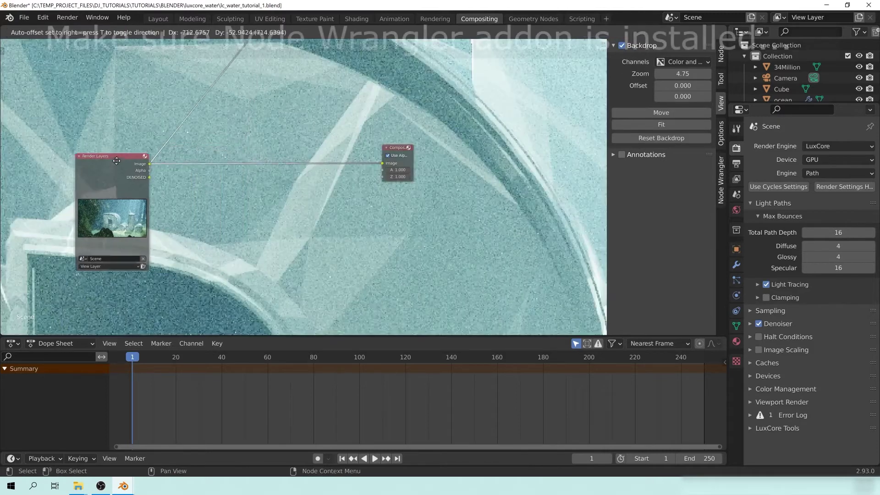
pyautogui.scroll(-2, 321, 178)
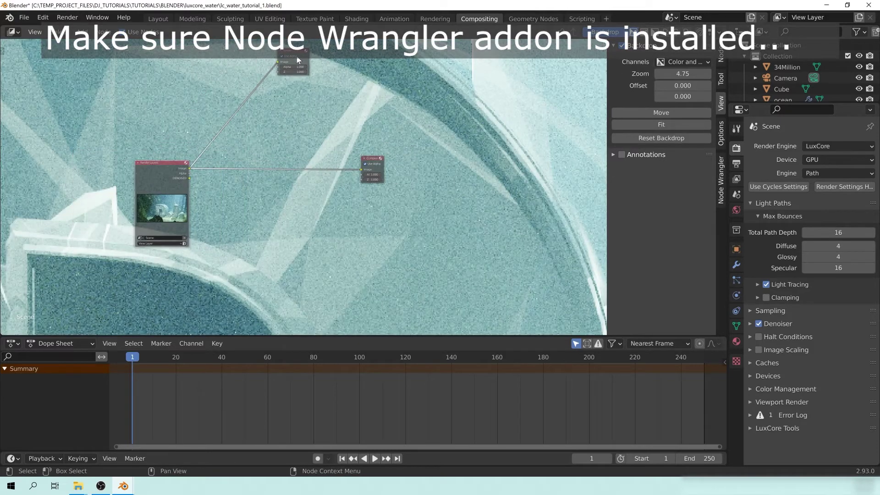
pyautogui.moveTo(297, 59); pyautogui.dragTo(381, 208)
pyautogui.moveTo(173, 173); pyautogui.dragTo(160, 173)
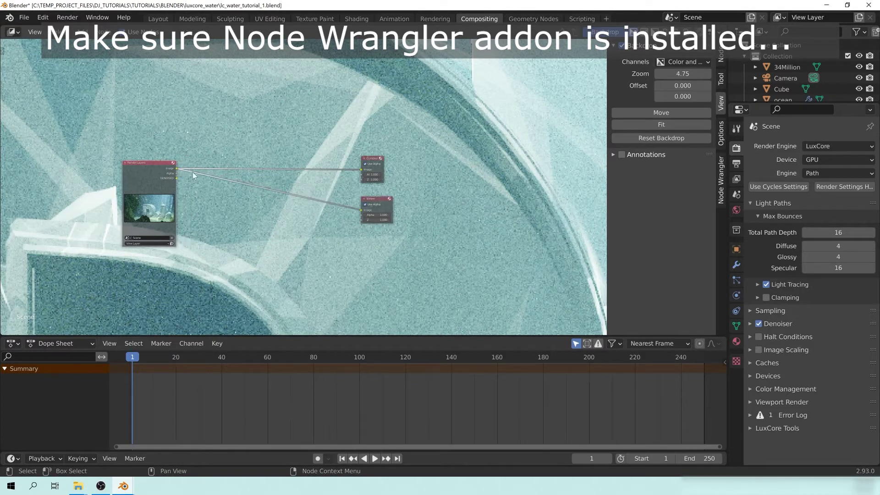
pyautogui.moveTo(359, 208); pyautogui.dragTo(349, 208)
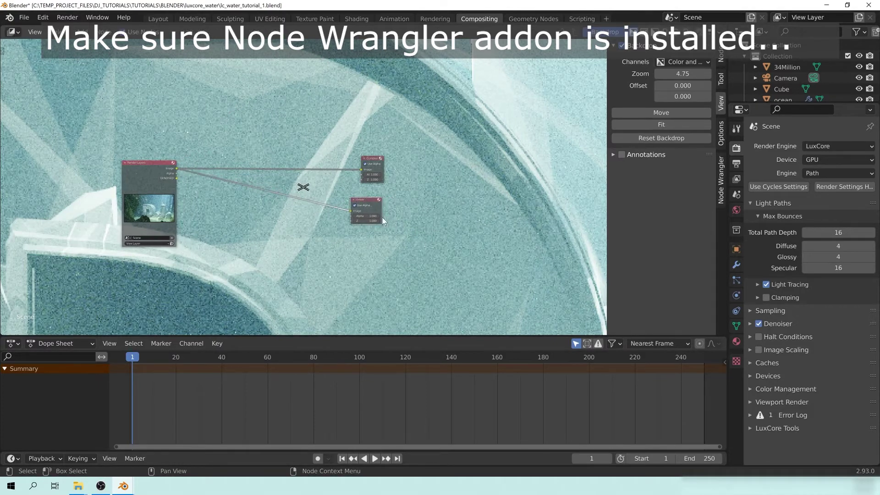
pyautogui.hotkey('ctrl', 'z')
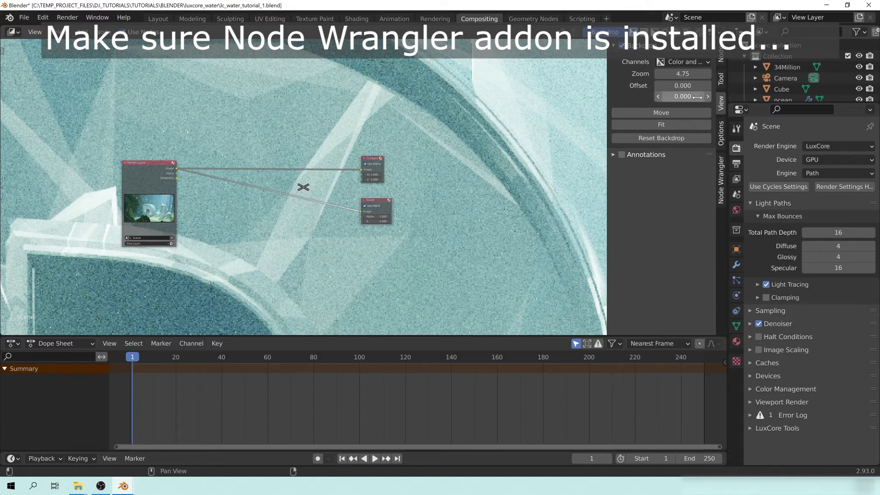
pyautogui.click(680, 128)
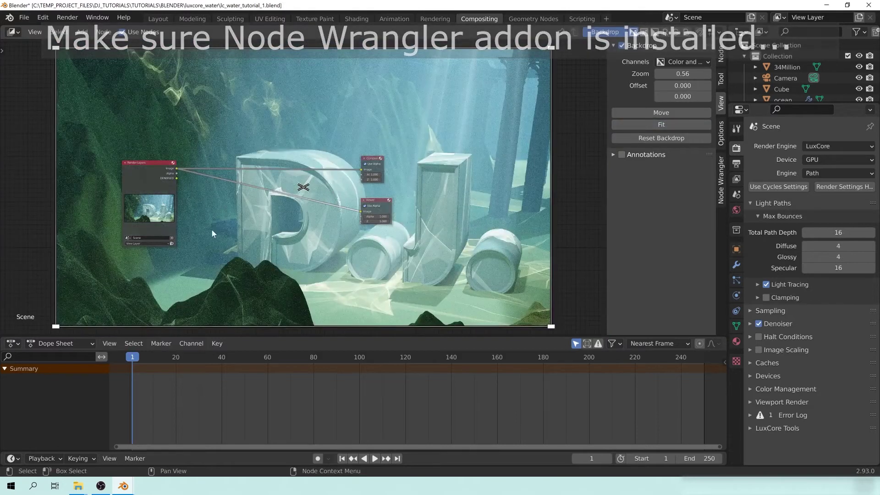
# Move Render Layers away from the Composite and Viewer nodes to leave room for nodes between them
pyautogui.moveTo(155, 176); pyautogui.dragTo(65, 203)
pyautogui.moveTo(368, 160); pyautogui.dragTo(435, 153)
pyautogui.moveTo(374, 206); pyautogui.dragTo(438, 230)
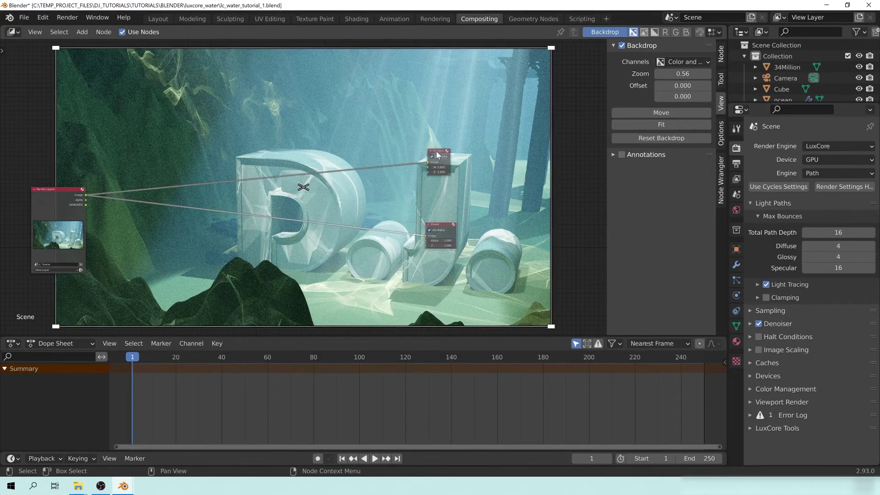
pyautogui.moveTo(438, 172); pyautogui.dragTo(443, 186)
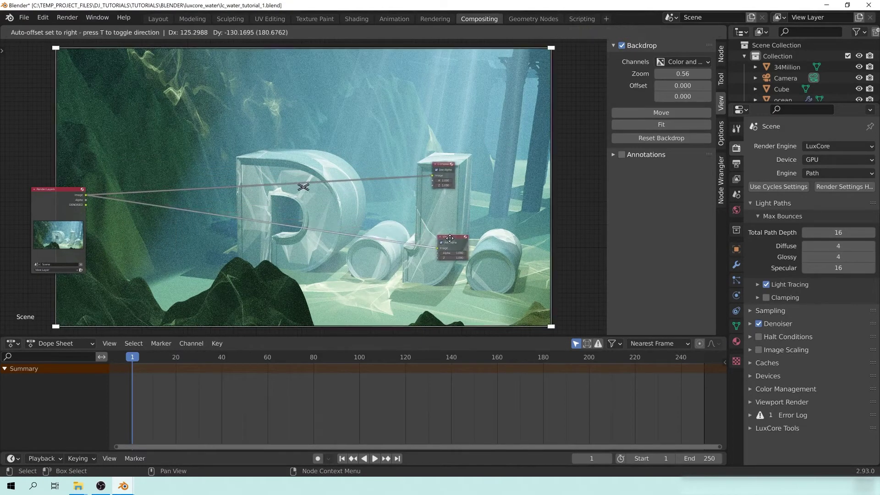
pyautogui.click(450, 238)
pyautogui.scroll(2, 113, 276)
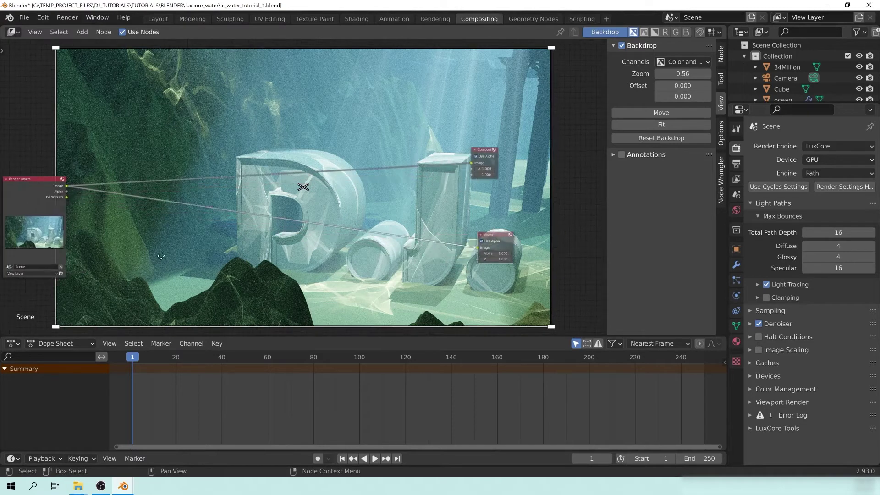
pyautogui.moveTo(56, 164); pyautogui.dragTo(53, 153)
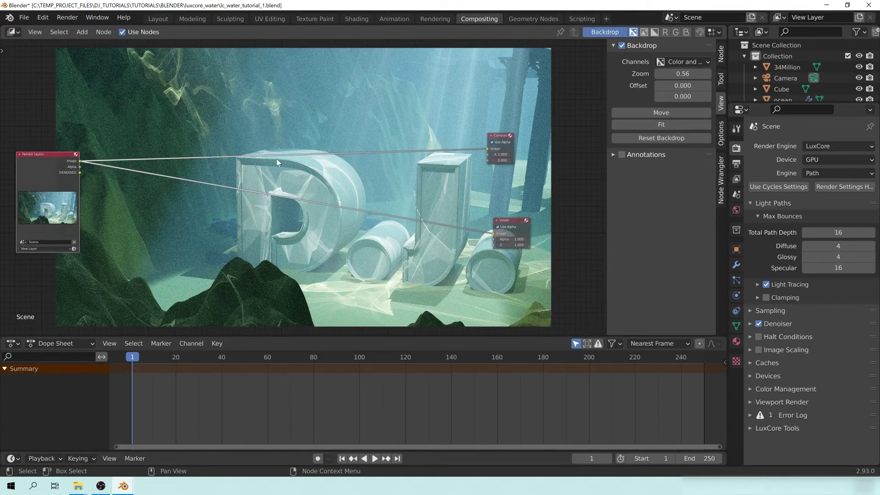
# Compare the DENOISED and Image outputs of Render Layers in the backdrop by switching the Viewer between them
pyautogui.hotkey('shift', 'a')
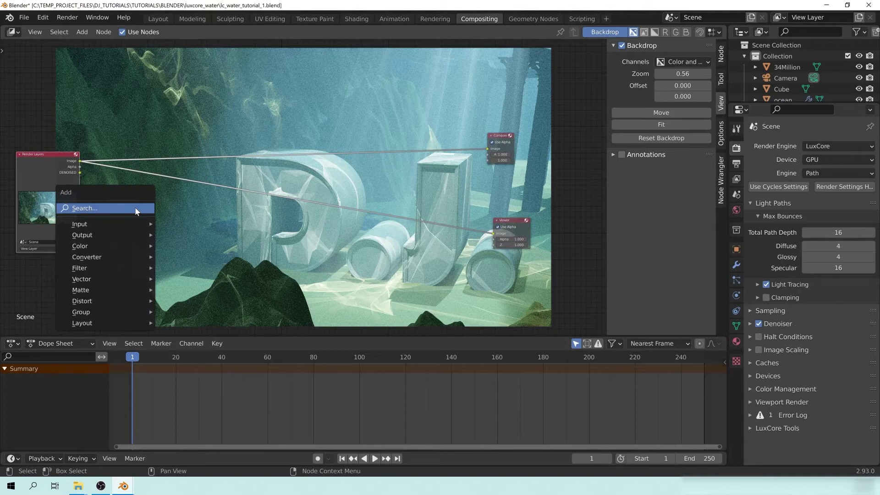
pyautogui.moveTo(109, 250)
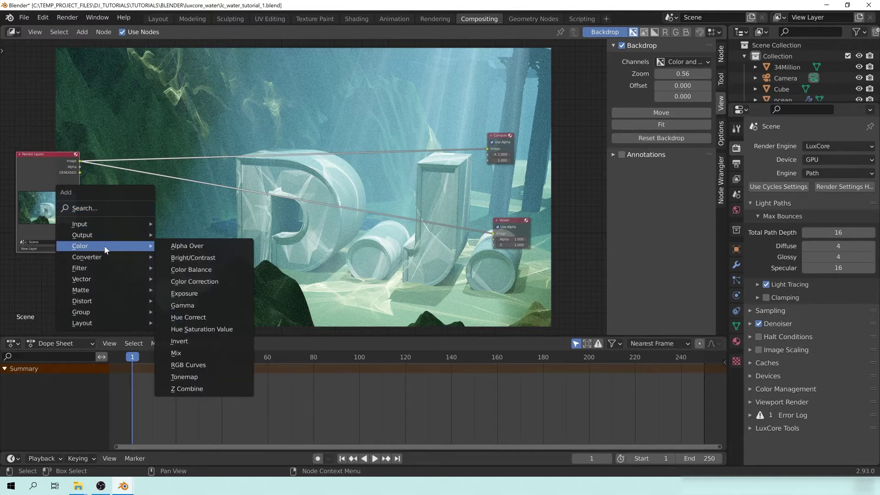
pyautogui.keyDown('ctrl'); pyautogui.keyDown('shift'); pyautogui.click(54, 158); pyautogui.keyUp('shift'); pyautogui.keyUp('ctrl')
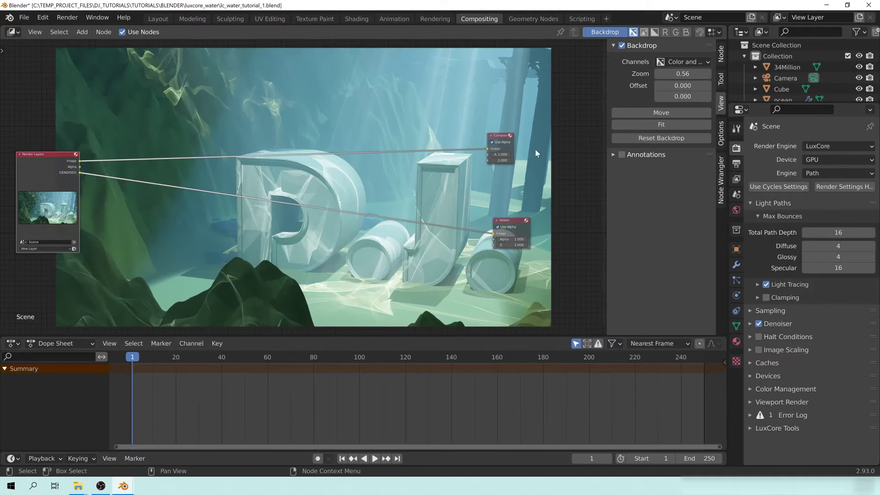
pyautogui.moveTo(502, 140); pyautogui.dragTo(517, 141)
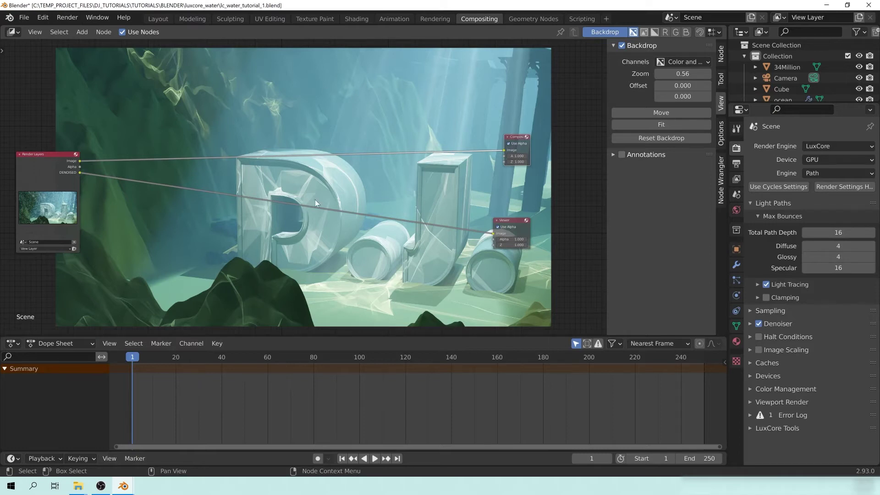
pyautogui.keyDown('ctrl'); pyautogui.keyDown('shift'); pyautogui.click(62, 162); pyautogui.keyUp('shift'); pyautogui.keyUp('ctrl')
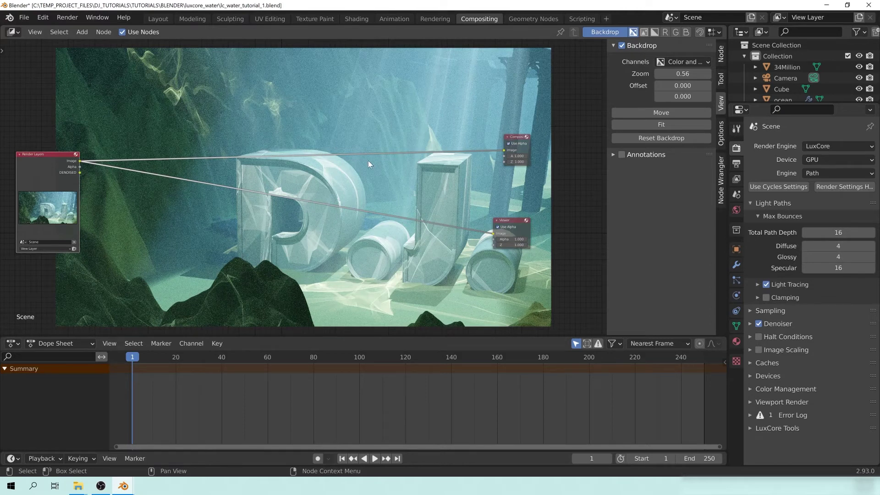
# Add a Mix node and connect the Render Layers Image output to its first image input and DENOISED to its second
pyautogui.moveTo(63, 162); pyautogui.dragTo(60, 159)
pyautogui.hotkey('shift', 'a')
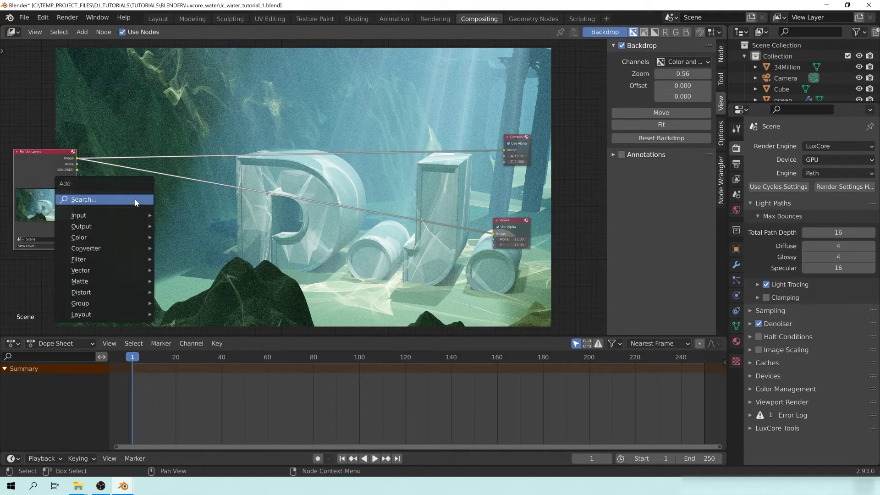
pyautogui.moveTo(102, 241)
pyautogui.click(175, 345)
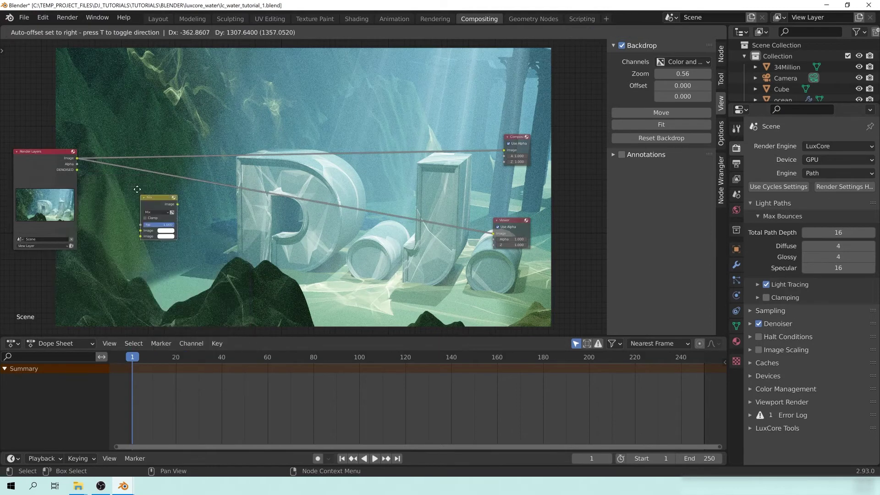
pyautogui.click(116, 191)
pyautogui.moveTo(75, 158); pyautogui.dragTo(137, 225)
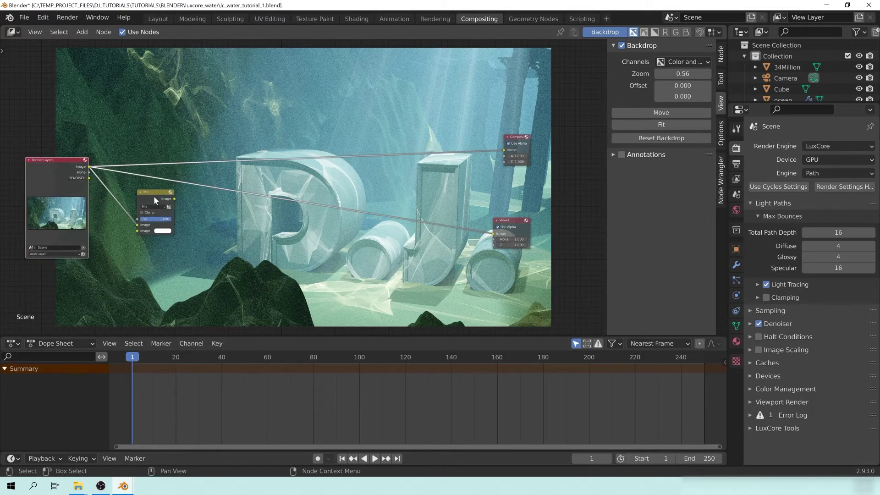
pyautogui.moveTo(134, 193); pyautogui.dragTo(137, 191)
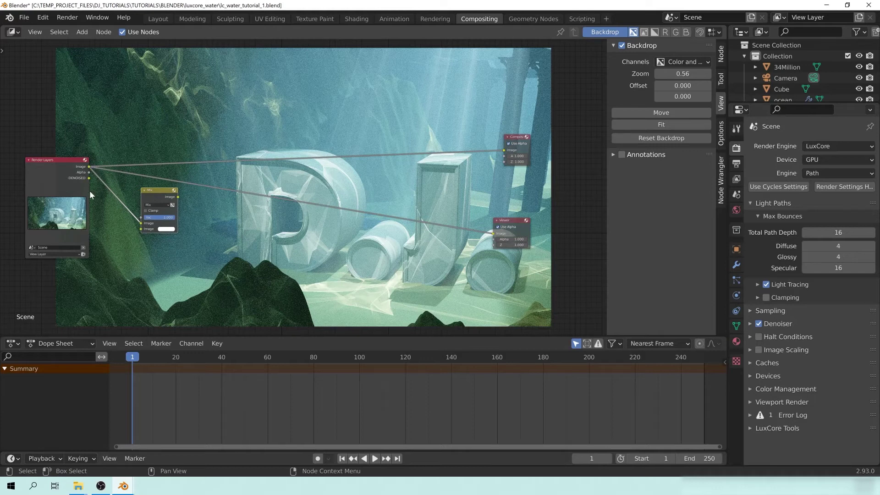
pyautogui.moveTo(89, 178); pyautogui.dragTo(141, 229)
# Preview the Mix node in the Viewer and set its factor to about 0.364
pyautogui.keyDown('ctrl'); pyautogui.keyDown('shift'); pyautogui.click(172, 202); pyautogui.keyUp('shift'); pyautogui.keyUp('ctrl')
pyautogui.moveTo(172, 202)
pyautogui.mouseDown()
pyautogui.moveTo(193, 192)
pyautogui.moveTo(179, 210)
pyautogui.mouseUp()
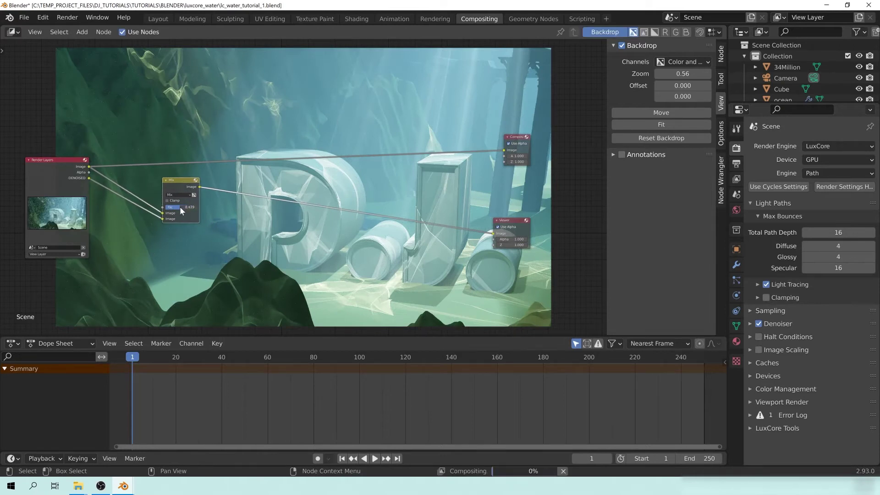
pyautogui.moveTo(180, 207); pyautogui.dragTo(179, 207)
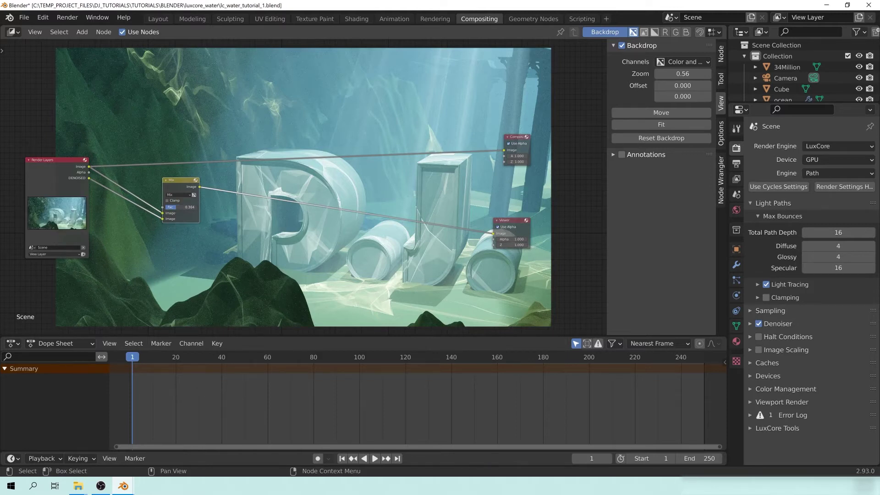
# Move the Mix node to make space and insert a Color Balance node between Mix and Viewer
pyautogui.moveTo(176, 182); pyautogui.dragTo(188, 174)
pyautogui.moveTo(292, 174); pyautogui.dragTo(343, 192, button='middle')
pyautogui.moveTo(255, 169); pyautogui.dragTo(286, 180)
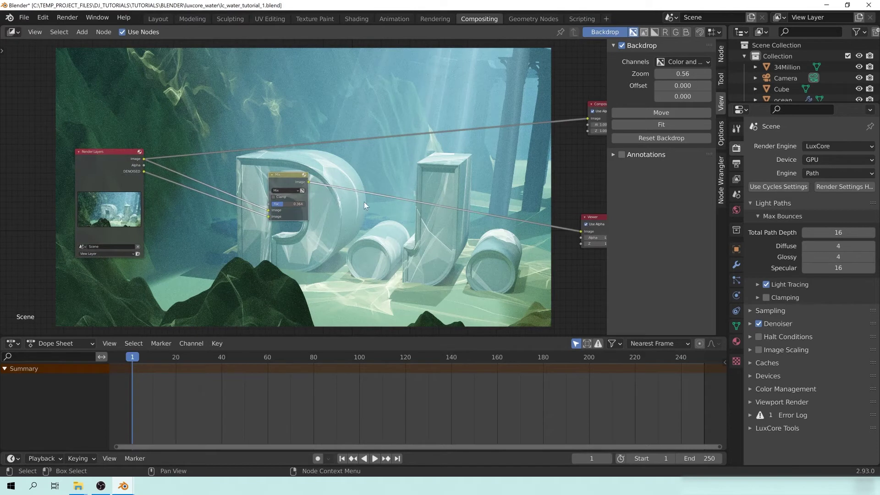
pyautogui.hotkey('shift', 'a')
pyautogui.moveTo(326, 204)
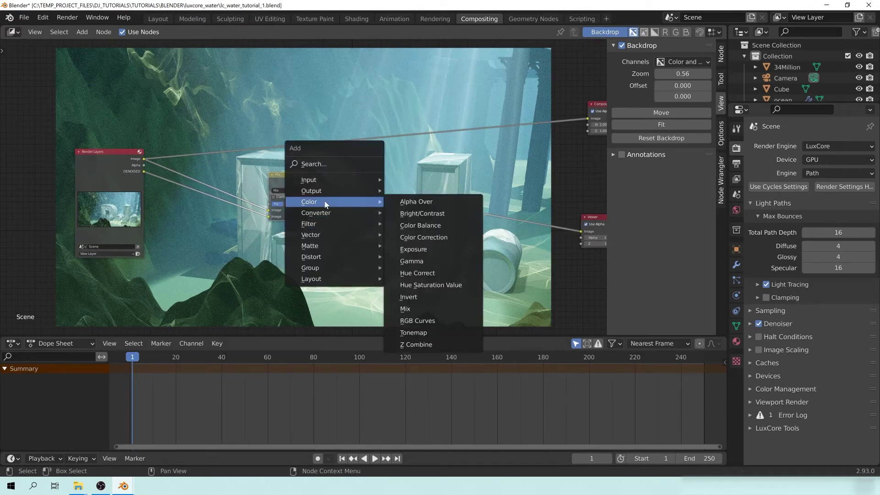
pyautogui.click(421, 225)
pyautogui.click(422, 192)
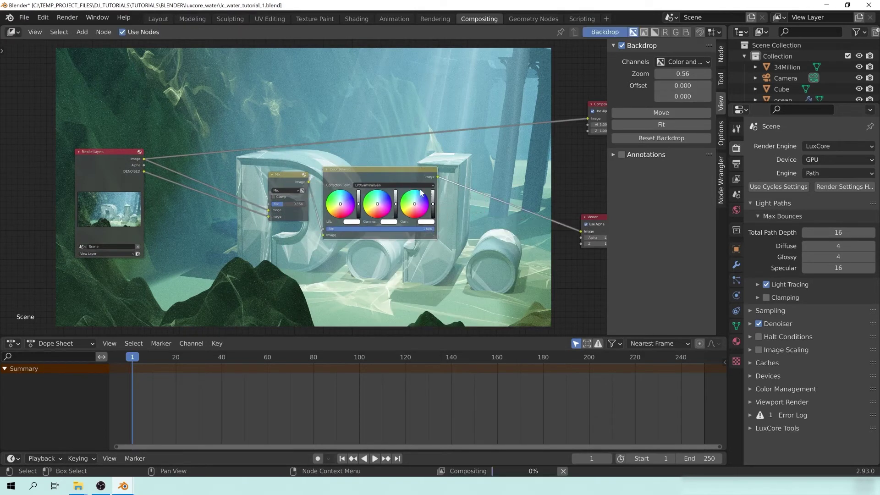
# Rearrange the Mix and Color Balance nodes, placing Mix close to Render Layers and Color Balance below the main lettering
pyautogui.moveTo(507, 197); pyautogui.dragTo(419, 209, button='middle')
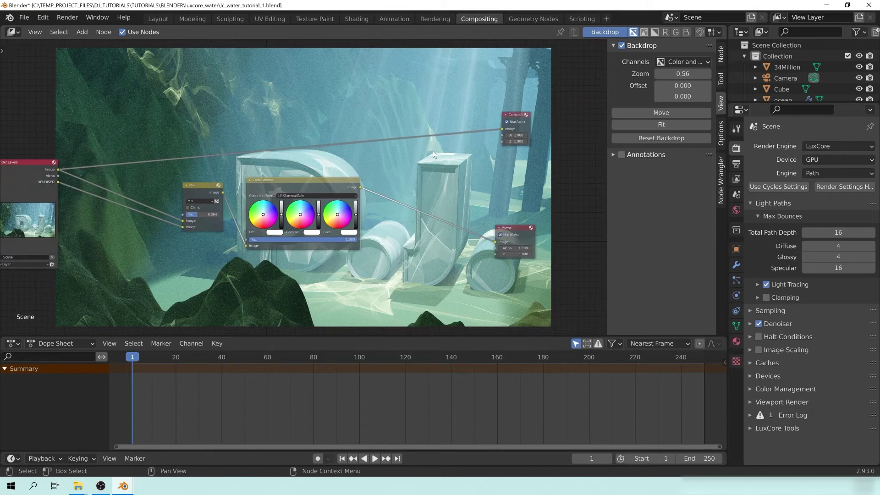
pyautogui.moveTo(312, 196); pyautogui.dragTo(302, 258)
pyautogui.moveTo(194, 191); pyautogui.dragTo(94, 182)
pyautogui.moveTo(259, 249); pyautogui.dragTo(202, 230)
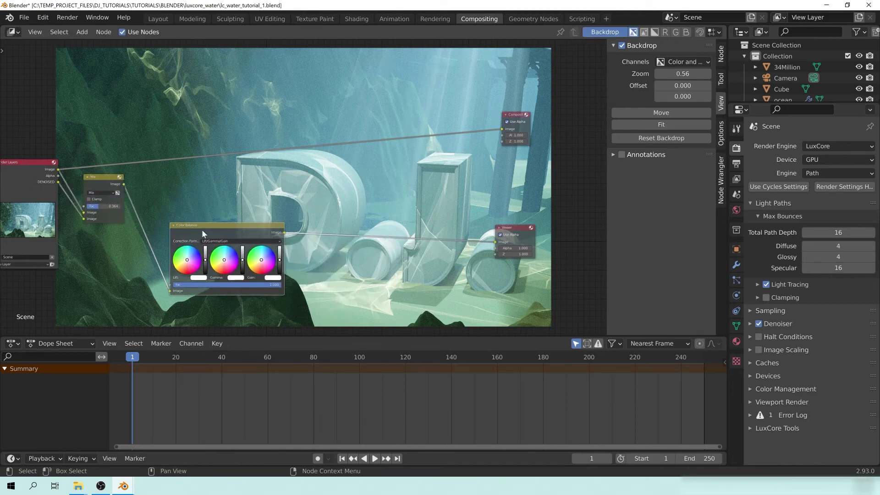
# Lower the Color Balance node's Gamma brightness slightly to darken the image, and shift the node up
pyautogui.moveTo(243, 261); pyautogui.dragTo(243, 269)
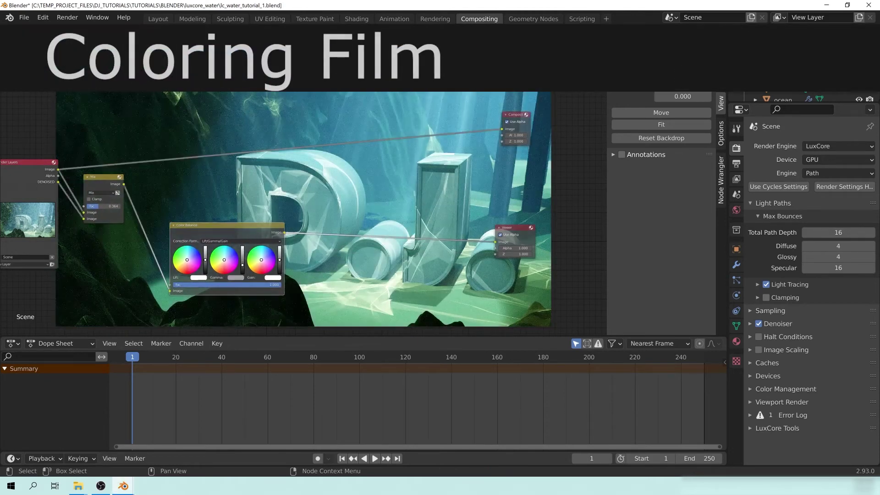
pyautogui.moveTo(243, 268); pyautogui.dragTo(241, 261)
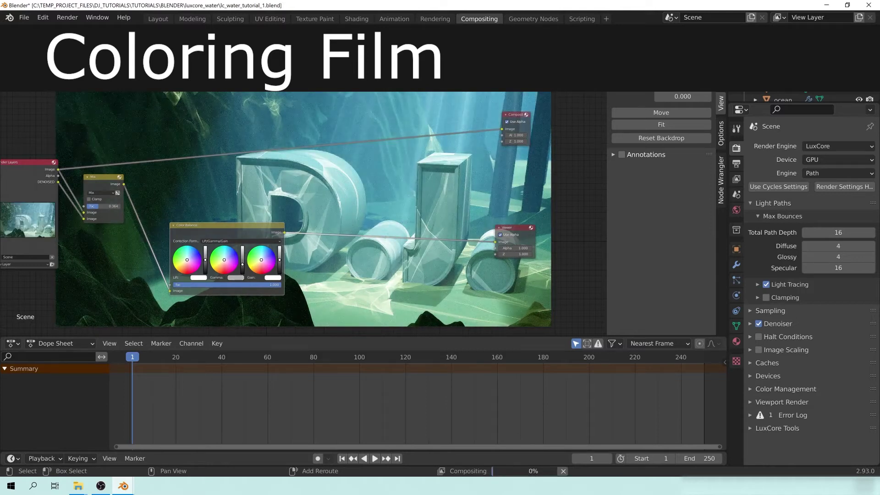
pyautogui.moveTo(240, 261); pyautogui.dragTo(241, 258)
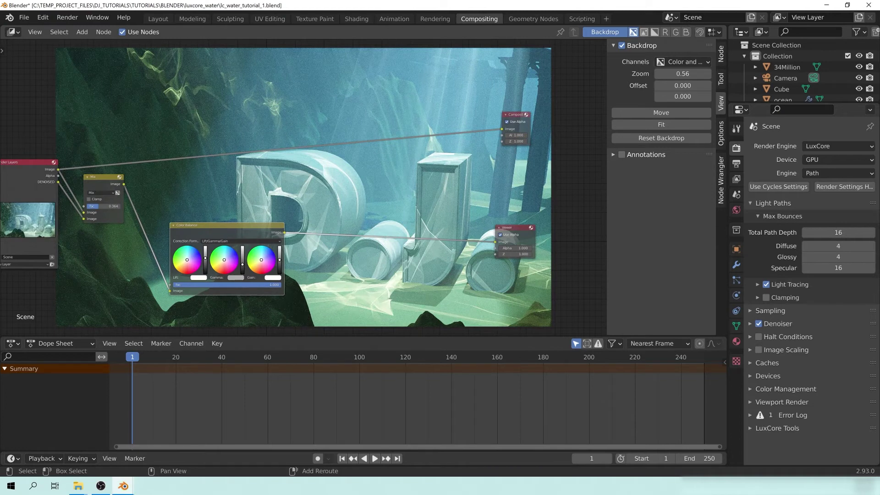
pyautogui.moveTo(213, 227); pyautogui.dragTo(219, 211)
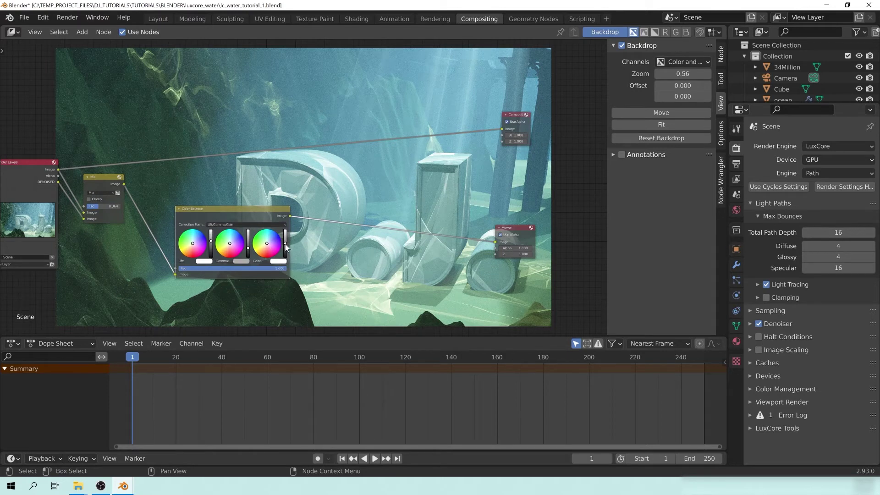
# Lower the Color Balance node's Gamma brightness a little further and reposition the node beside the main lettering
pyautogui.moveTo(237, 217); pyautogui.dragTo(225, 211)
pyautogui.scroll(3, 307, 269)
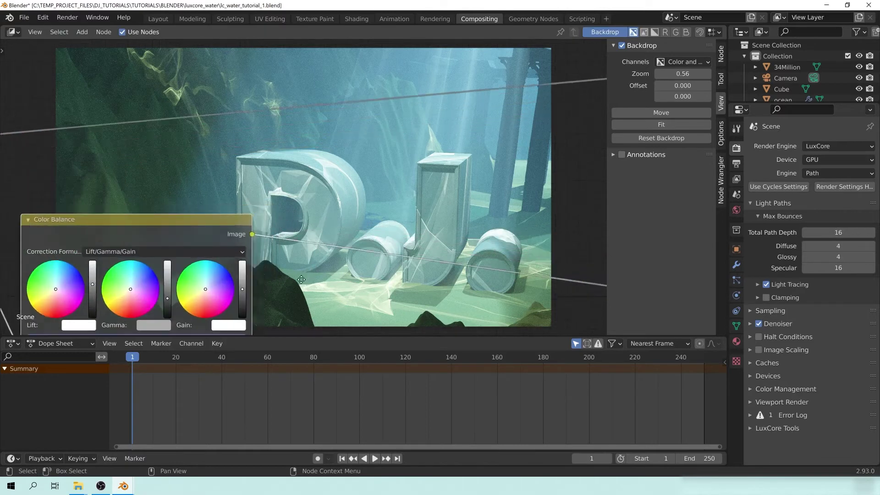
pyautogui.moveTo(134, 218); pyautogui.dragTo(197, 162, button='middle')
pyautogui.moveTo(198, 163)
pyautogui.mouseDown()
pyautogui.moveTo(189, 162)
pyautogui.moveTo(193, 216)
pyautogui.moveTo(210, 171)
pyautogui.mouseUp()
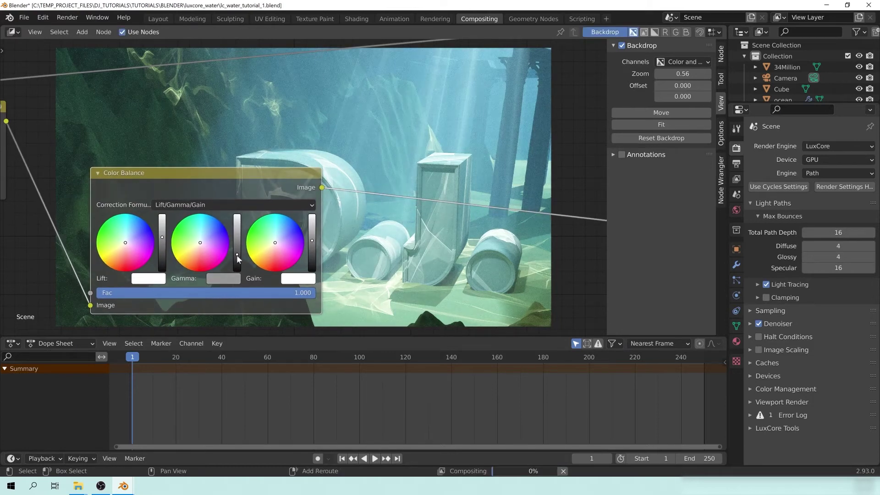
pyautogui.moveTo(205, 174); pyautogui.dragTo(173, 189)
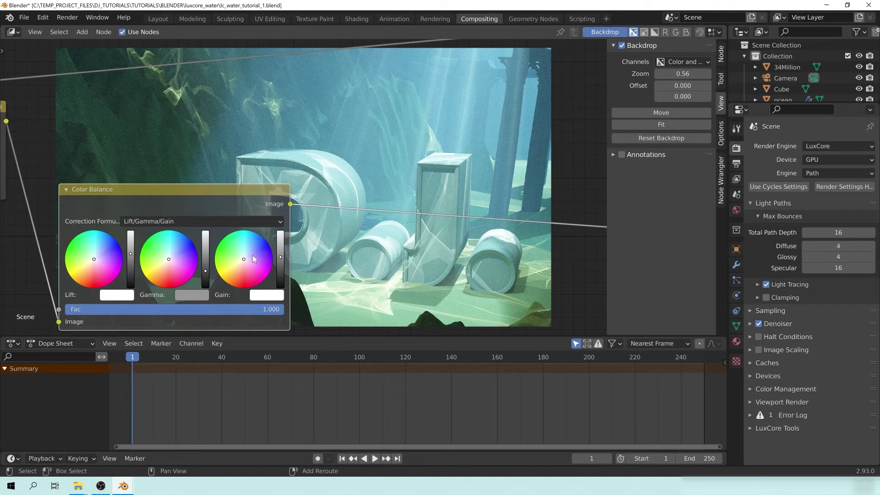
# Tint the Color Balance Lift toward warm yellow-orange, Gamma toward cyan-blue and Gain toward warm yellow-orange, and shift the node up
pyautogui.click(92, 266)
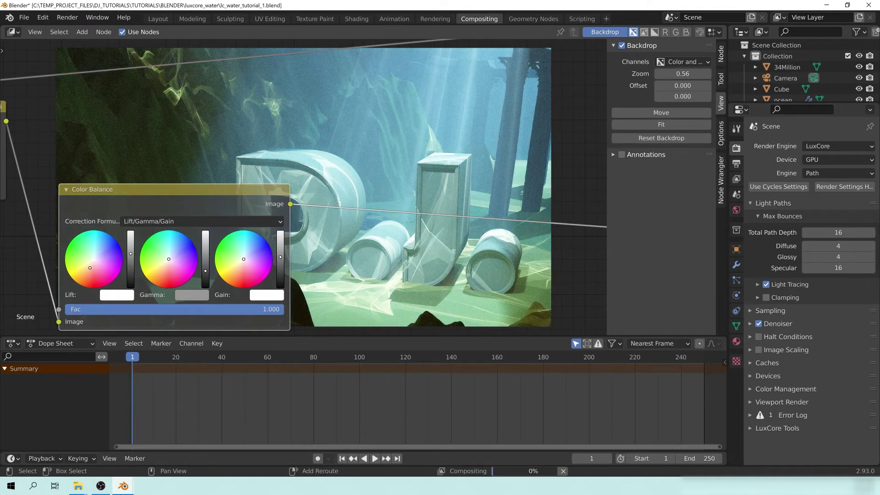
pyautogui.click(171, 247)
pyautogui.click(254, 260)
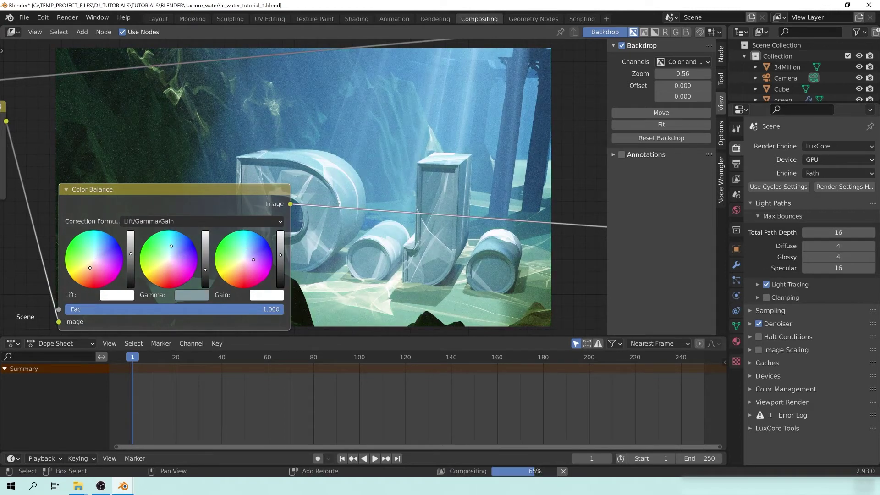
pyautogui.click(237, 274)
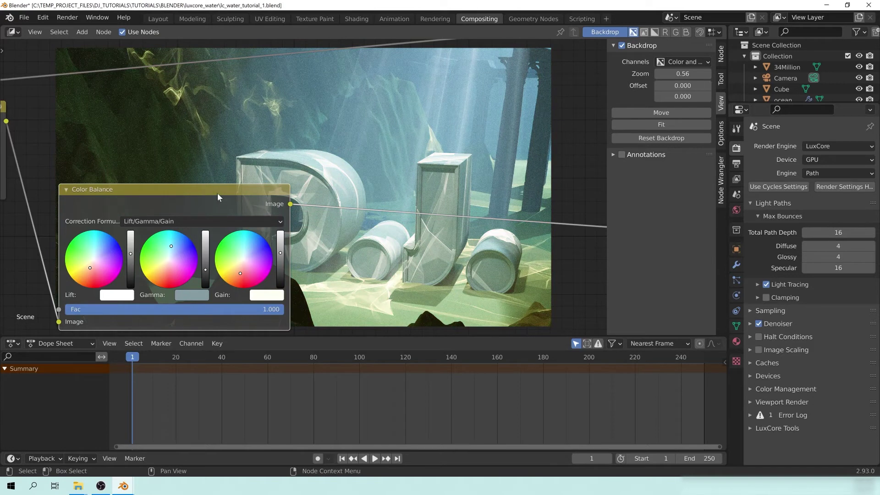
pyautogui.moveTo(217, 194); pyautogui.dragTo(232, 119)
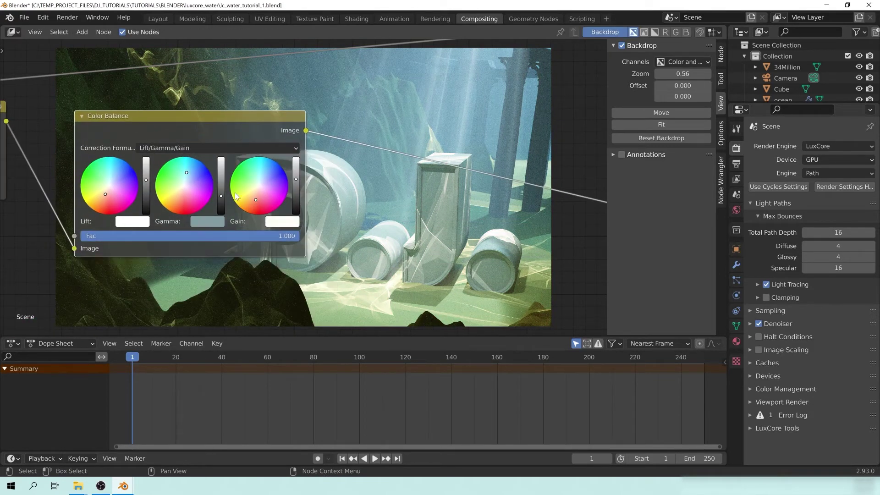
pyautogui.moveTo(228, 116); pyautogui.dragTo(218, 146)
# Rearrange the Render Layers, Mix and Color Balance nodes so they sit close together in a row
pyautogui.scroll(-3, 341, 222)
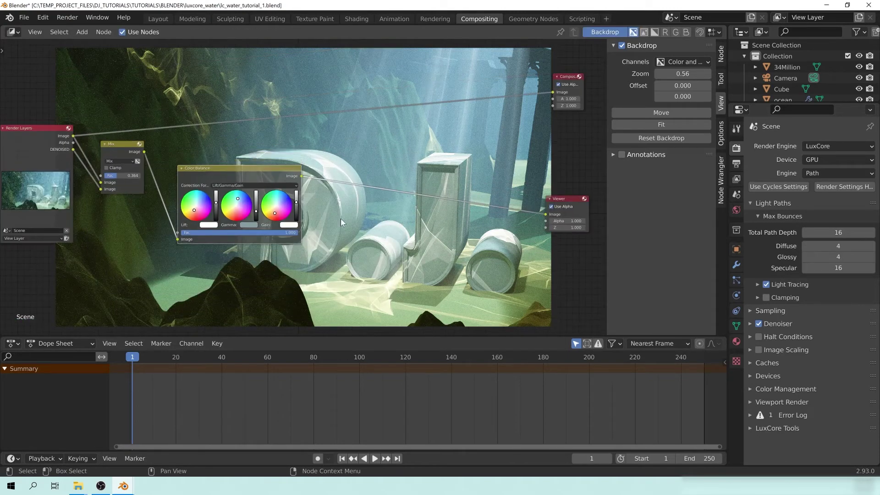
pyautogui.moveTo(341, 223); pyautogui.dragTo(400, 206, button='middle')
pyautogui.moveTo(110, 129); pyautogui.dragTo(48, 135)
pyautogui.moveTo(321, 165); pyautogui.dragTo(342, 155)
pyautogui.moveTo(192, 128); pyautogui.dragTo(161, 139)
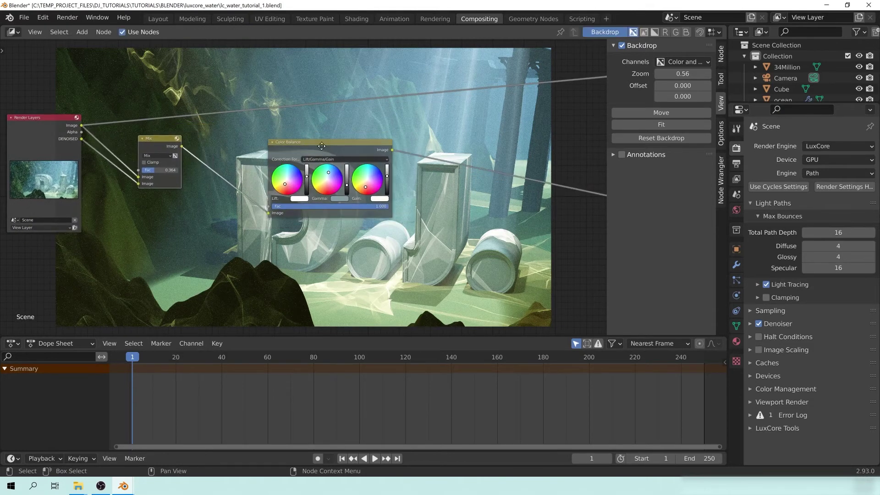
pyautogui.moveTo(372, 155); pyautogui.dragTo(300, 146)
pyautogui.moveTo(149, 218); pyautogui.dragTo(141, 224, button='middle')
# Add a Glare node below Color Balance, feed it the Render Layers Image output and preview it in the Viewer
pyautogui.hotkey('shift', 'a')
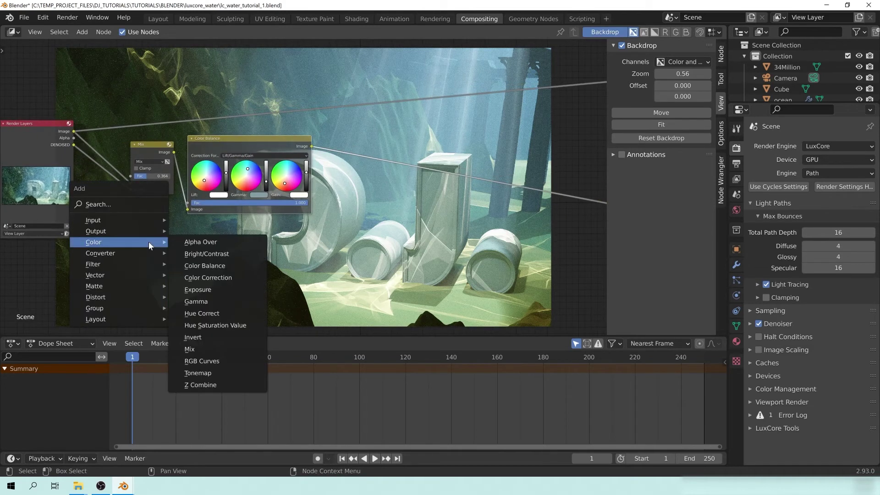
pyautogui.moveTo(109, 266)
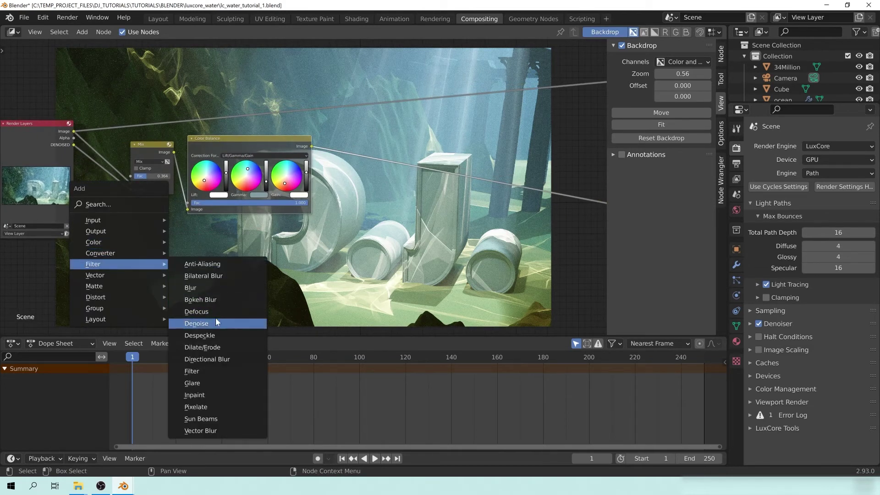
pyautogui.click(202, 383)
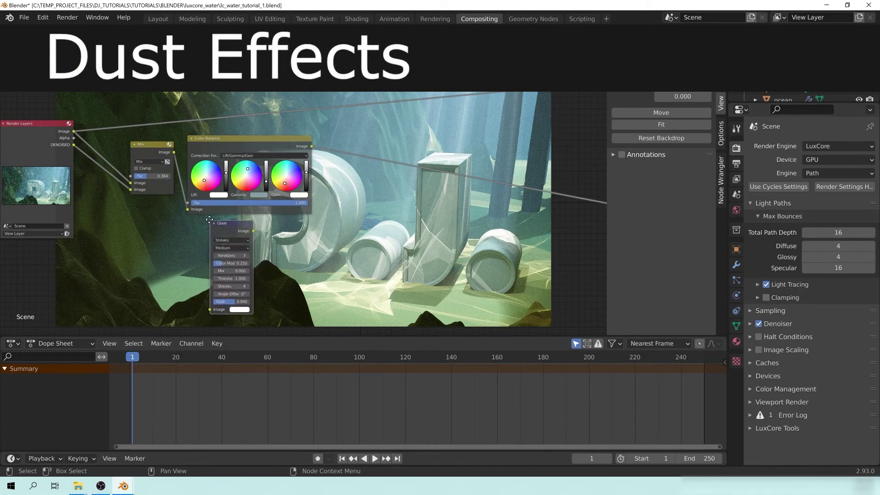
pyautogui.click(210, 219)
pyautogui.moveTo(73, 131); pyautogui.dragTo(219, 313)
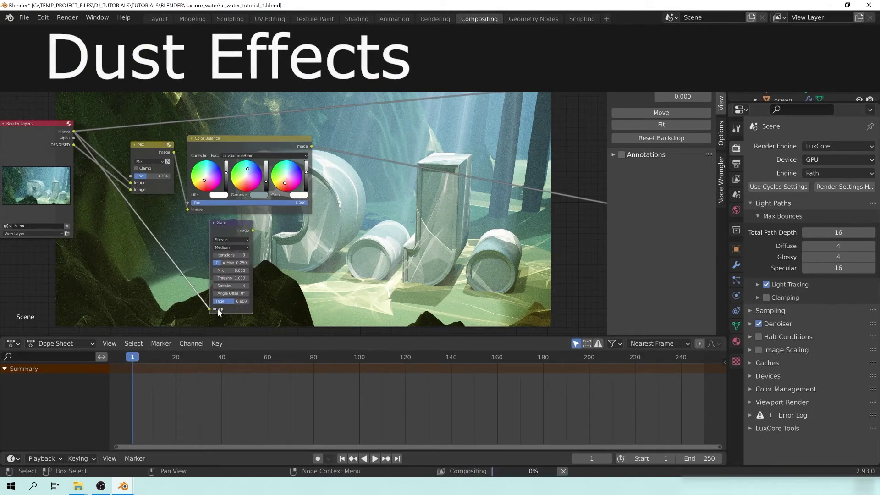
pyautogui.keyDown('ctrl'); pyautogui.keyDown('shift'); pyautogui.click(239, 225); pyautogui.keyUp('shift'); pyautogui.keyUp('ctrl')
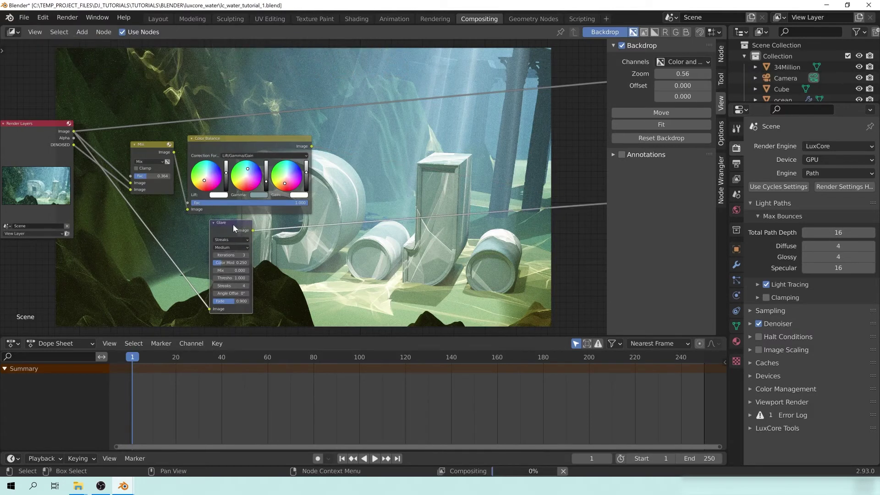
pyautogui.moveTo(232, 225); pyautogui.dragTo(231, 226)
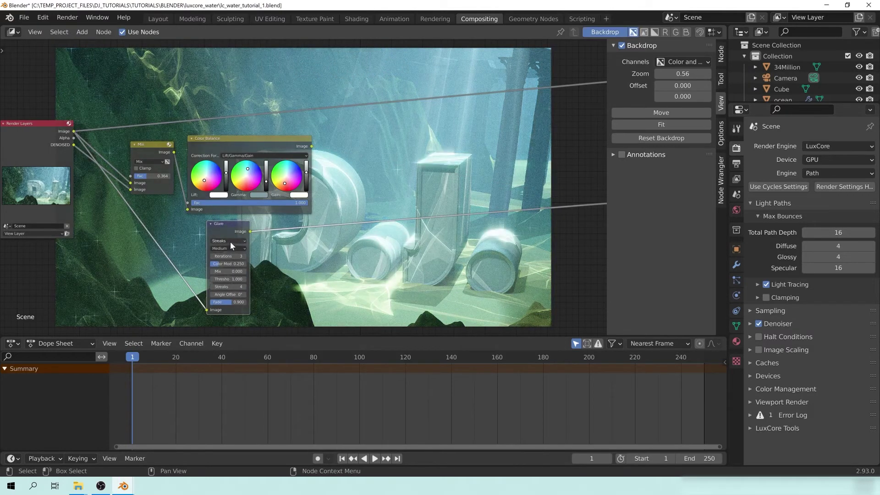
# Set the Glare node's type to Fog Glow and its quality to Low
pyautogui.click(231, 241)
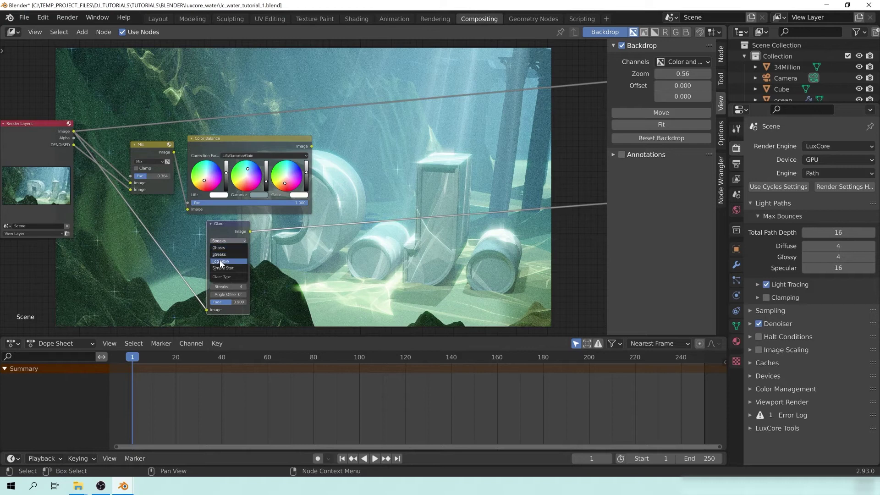
pyautogui.click(221, 261)
pyautogui.click(224, 249)
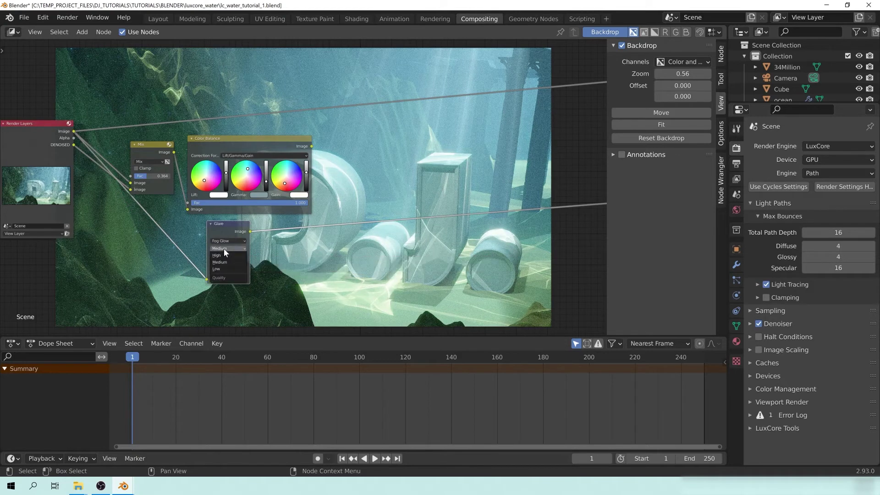
pyautogui.click(221, 269)
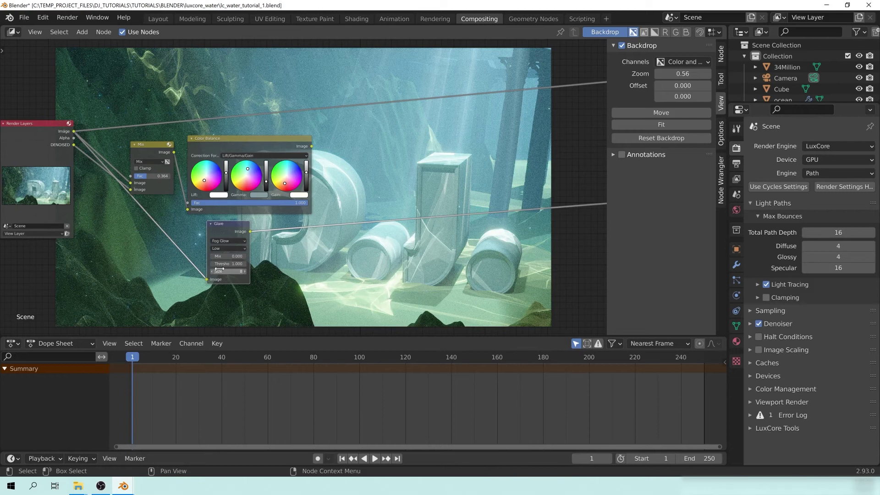
# Separate the Color Balance and Glare nodes and enlarge the backdrop to a zoom of 1.40
pyautogui.moveTo(255, 140); pyautogui.dragTo(237, 149)
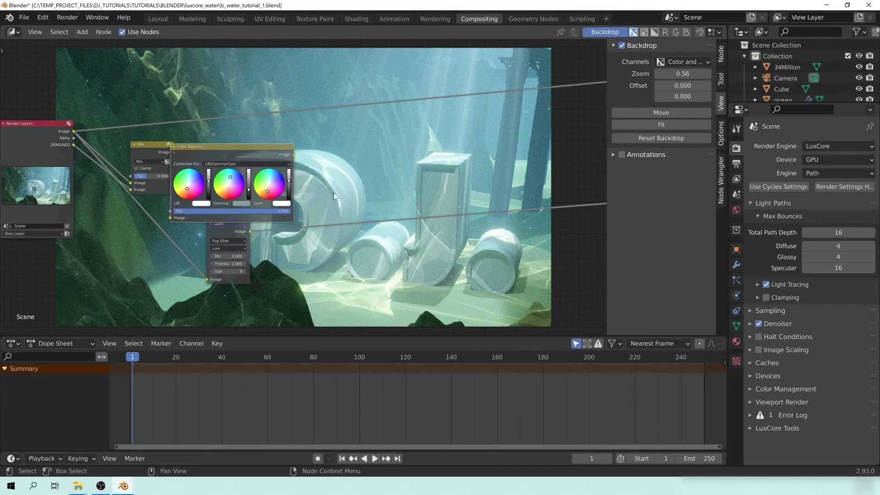
pyautogui.click(223, 229)
pyautogui.moveTo(223, 230); pyautogui.dragTo(285, 249)
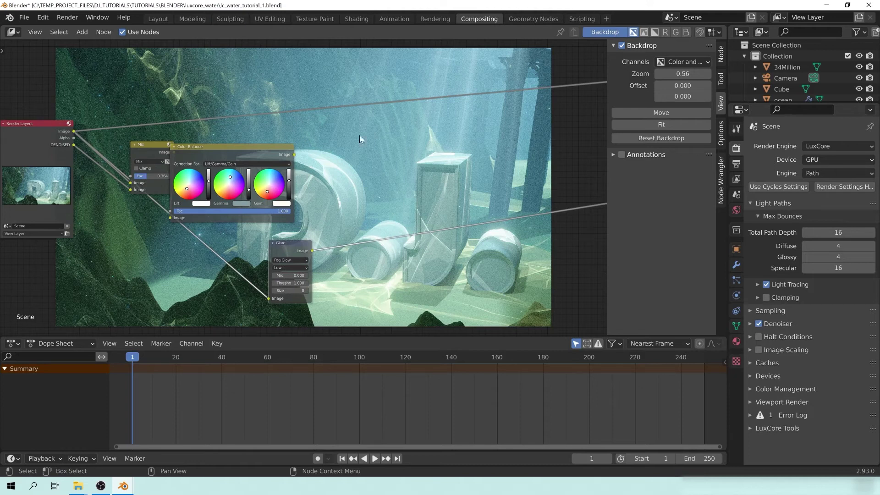
pyautogui.moveTo(682, 74); pyautogui.dragTo(706, 74)
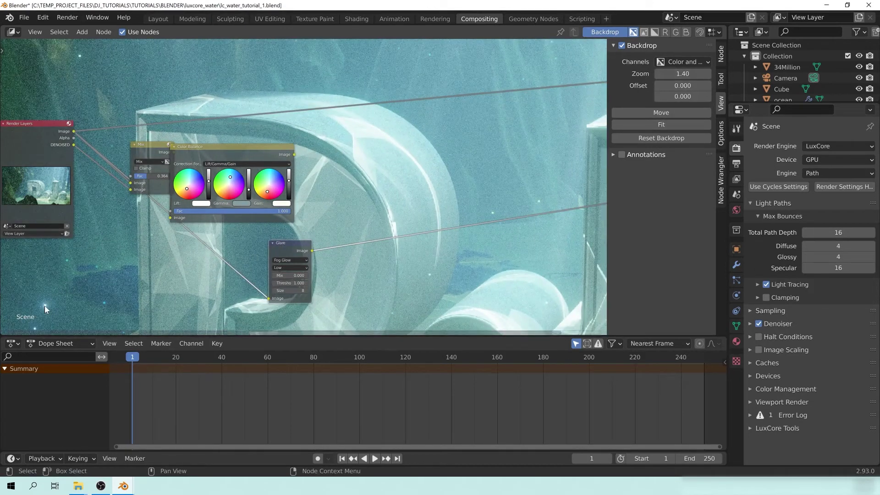
# Try the Glare node's High quality, then set its quality to Medium
pyautogui.click(277, 267)
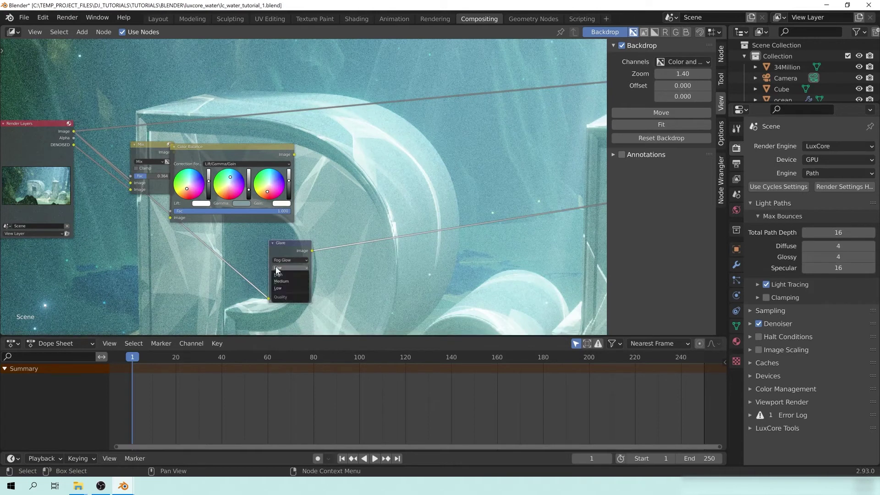
pyautogui.click(283, 275)
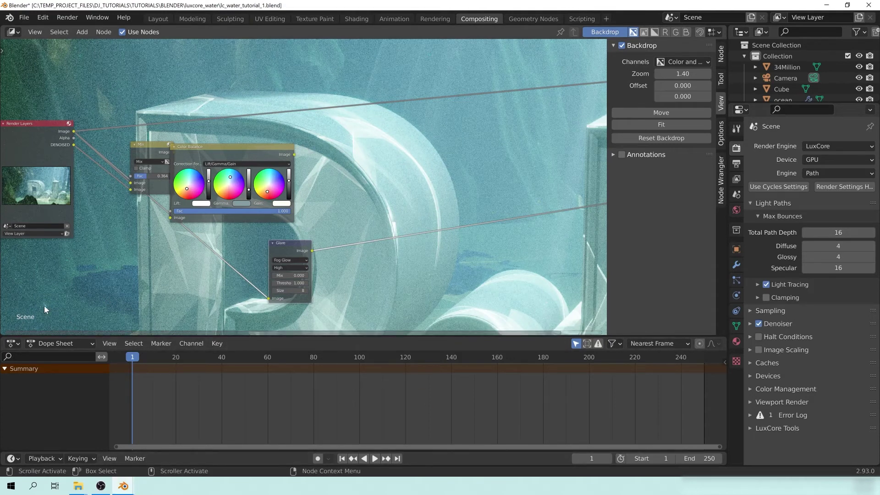
pyautogui.click(284, 268)
pyautogui.click(289, 283)
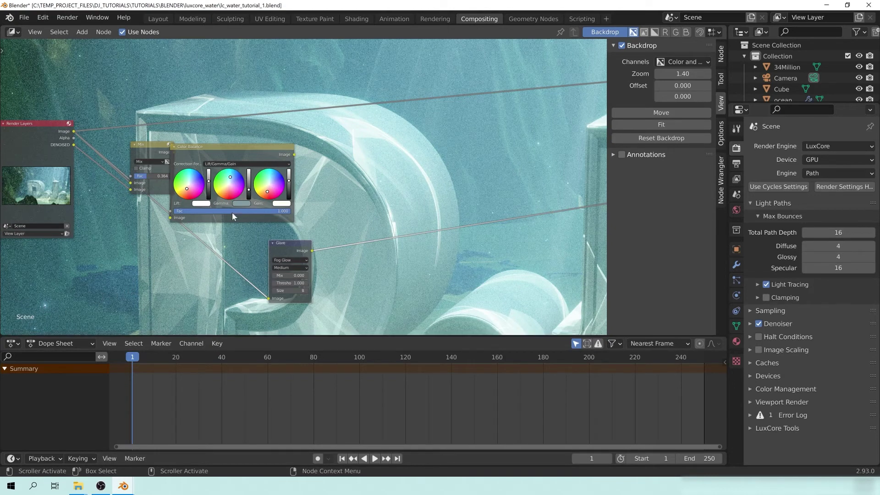
# Move the Glare node beneath the first Mix node's side and add a second Mix node after Color Balance
pyautogui.moveTo(286, 243); pyautogui.dragTo(182, 251)
pyautogui.hotkey('shift', 'a')
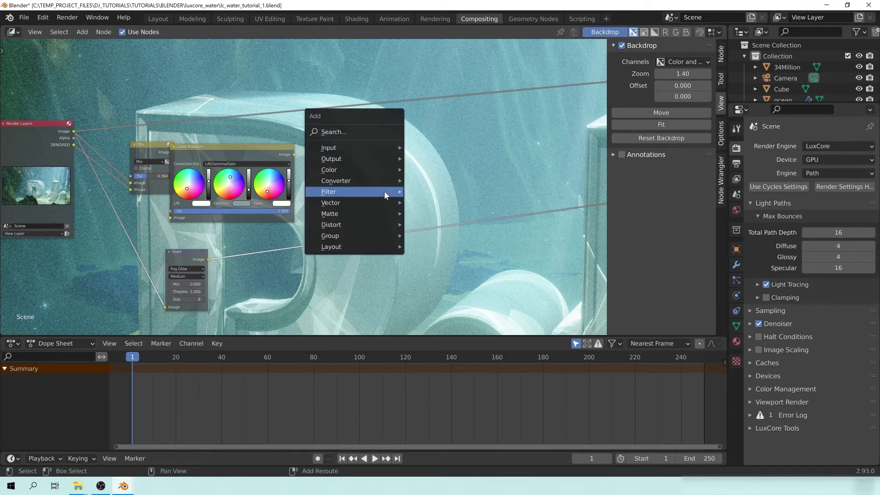
pyautogui.moveTo(360, 191)
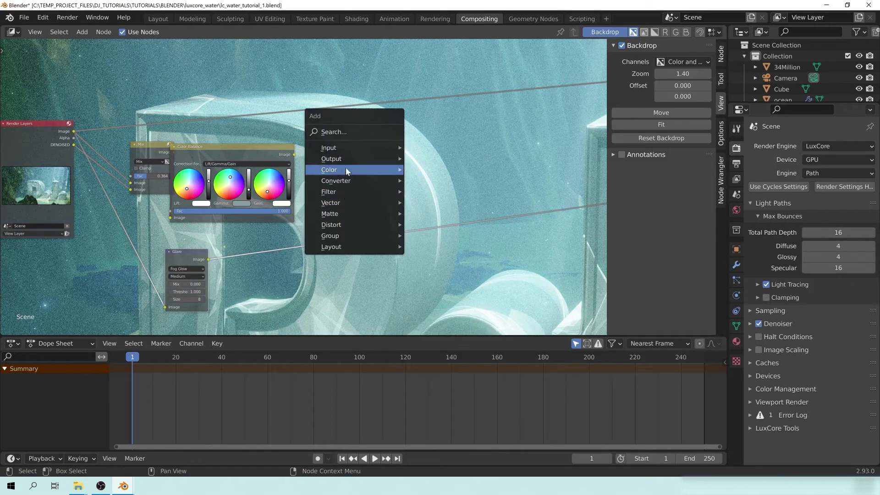
pyautogui.moveTo(345, 169)
pyautogui.click(426, 276)
pyautogui.click(360, 135)
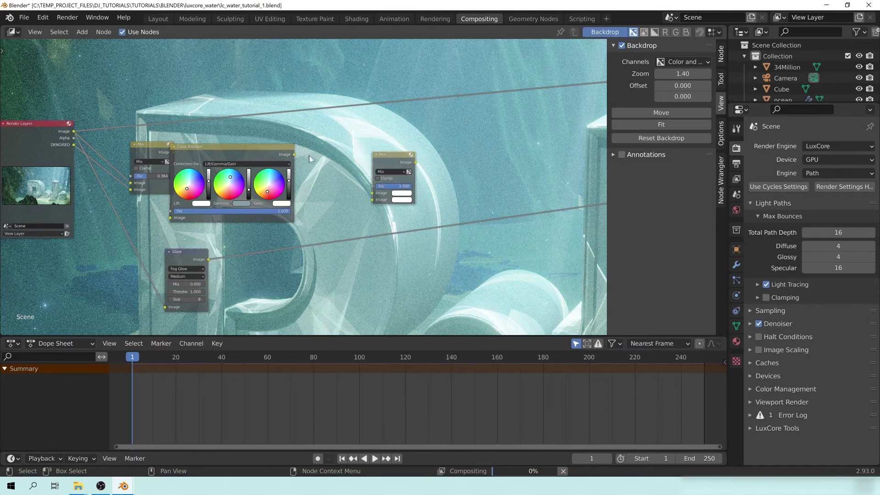
# Connect the Color Balance output to the new Mix node's first Image input and the Glare output to its second
pyautogui.moveTo(255, 154); pyautogui.dragTo(333, 133)
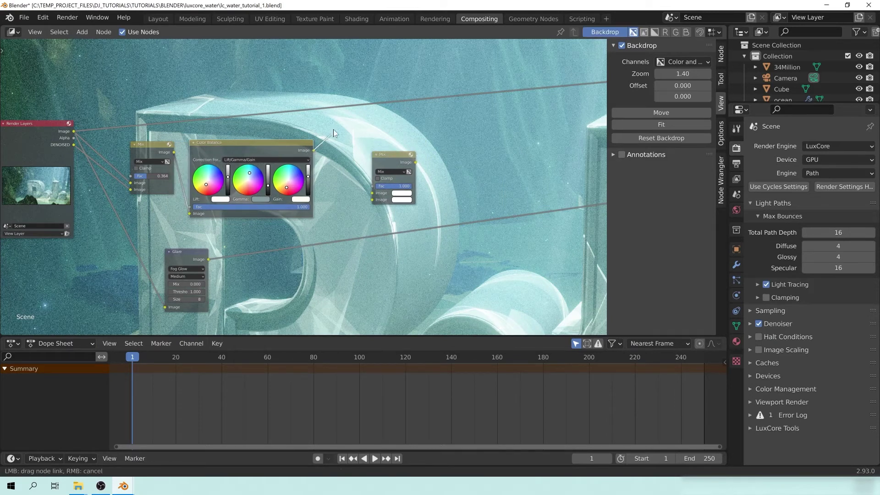
pyautogui.moveTo(372, 194); pyautogui.dragTo(372, 194)
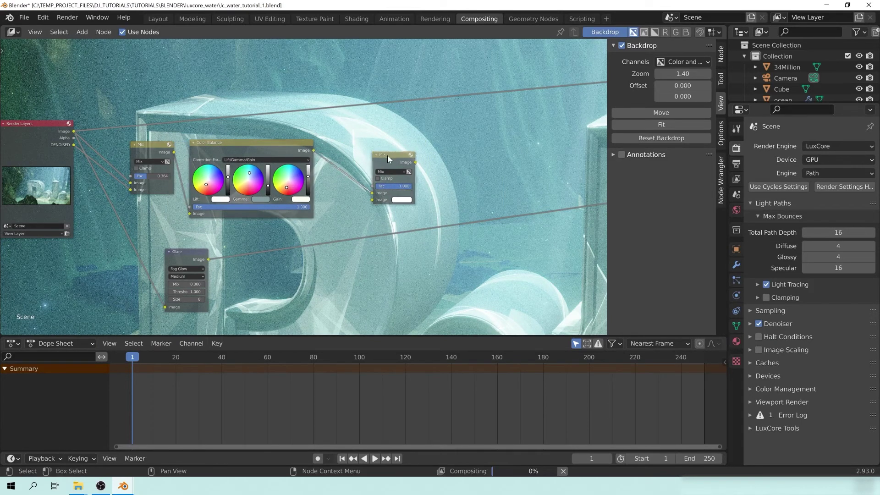
pyautogui.moveTo(387, 155); pyautogui.dragTo(369, 165)
pyautogui.scroll(3, 426, 215)
pyautogui.scroll(2, 423, 213)
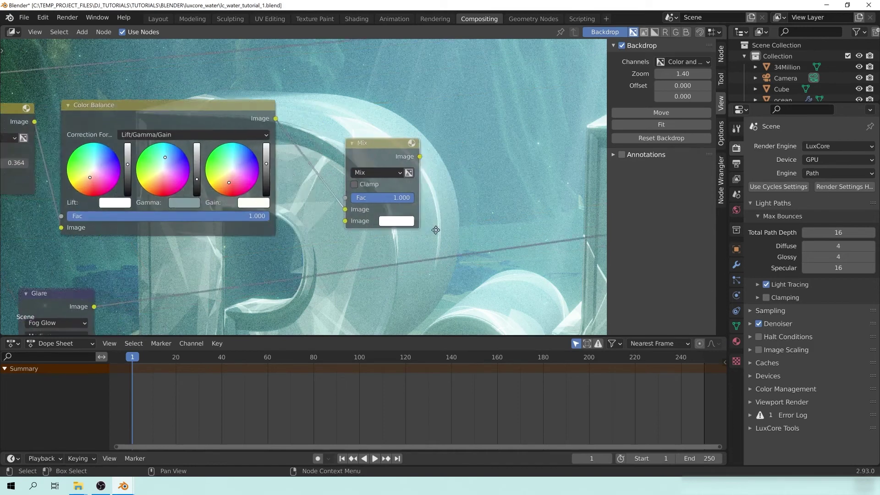
pyautogui.moveTo(235, 100); pyautogui.dragTo(303, 234)
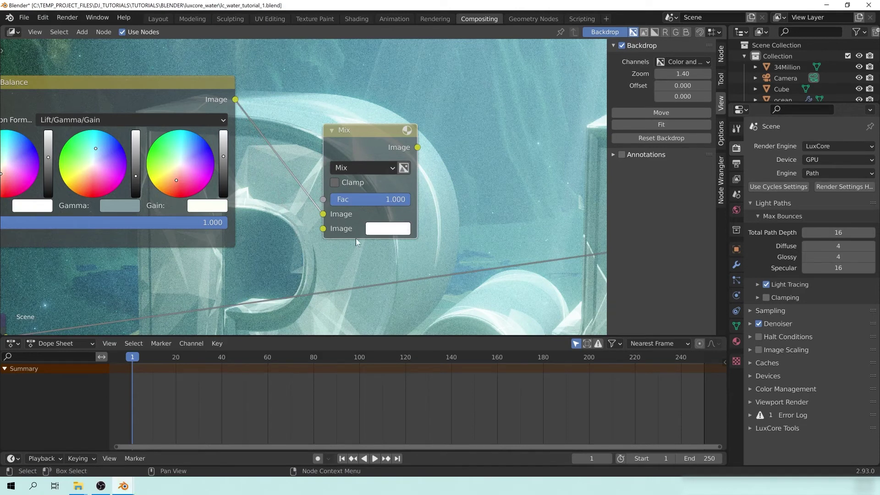
pyautogui.scroll(-2, 358, 242)
pyautogui.moveTo(132, 257); pyautogui.dragTo(425, 157)
pyautogui.moveTo(540, 92); pyautogui.dragTo(418, 169, button='middle')
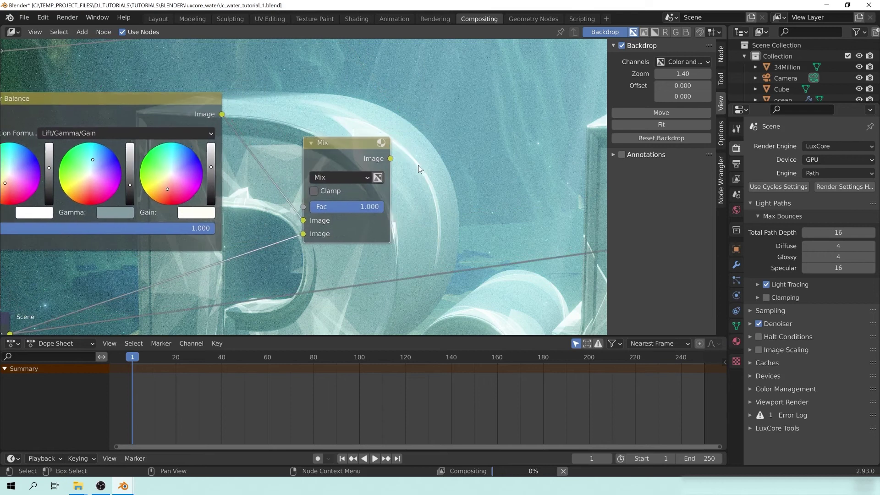
# Preview the new Mix node in the Viewer and set its blend mode to Add
pyautogui.keyDown('ctrl'); pyautogui.keyDown('shift'); pyautogui.click(373, 99); pyautogui.keyUp('shift'); pyautogui.keyUp('ctrl')
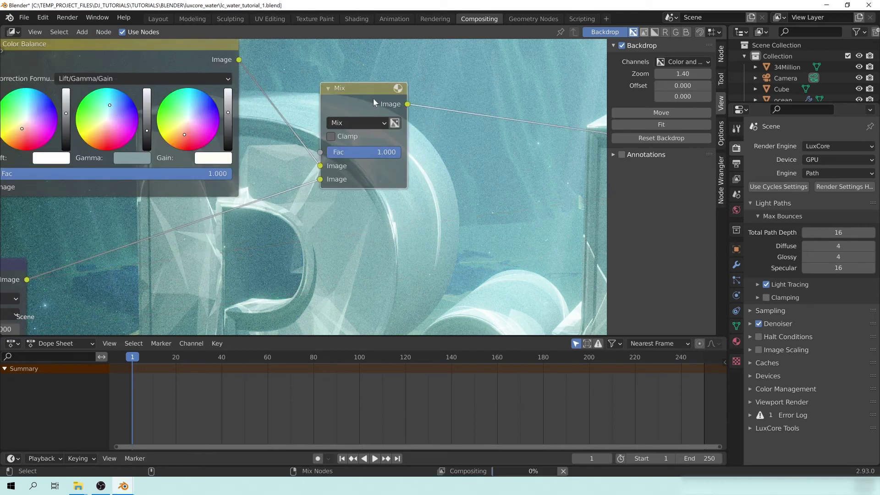
pyautogui.click(348, 124)
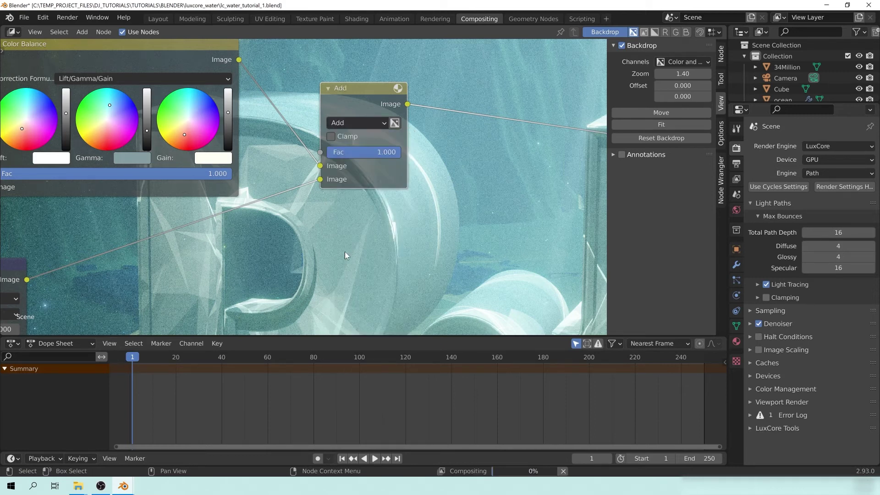
pyautogui.scroll(-5, 172, 278)
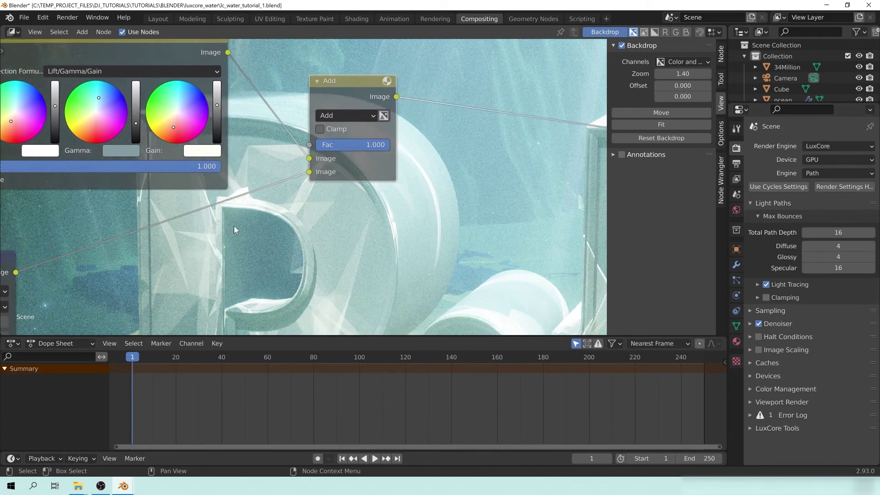
# Fit the backdrop to the node editor and preview the Glare node in the Viewer
pyautogui.moveTo(249, 246)
pyautogui.mouseDown(button='middle')
pyautogui.moveTo(263, 237)
pyautogui.moveTo(257, 242)
pyautogui.mouseUp(button='middle')
pyautogui.moveTo(450, 226); pyautogui.dragTo(427, 228, button='middle')
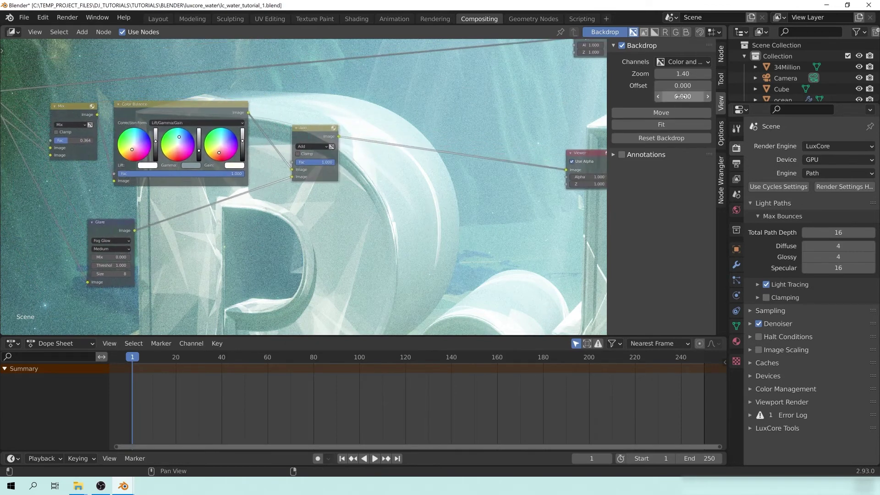
pyautogui.click(662, 124)
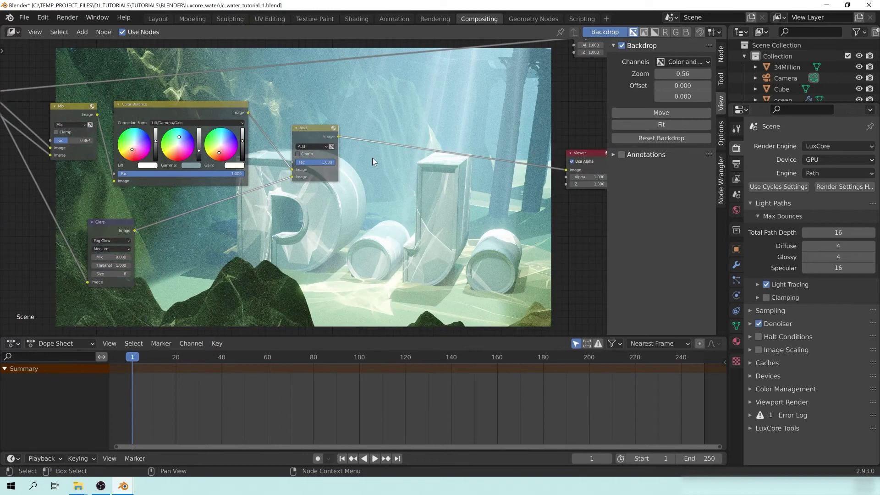
pyautogui.keyDown('ctrl'); pyautogui.keyDown('shift'); pyautogui.click(114, 226); pyautogui.keyUp('shift'); pyautogui.keyUp('ctrl')
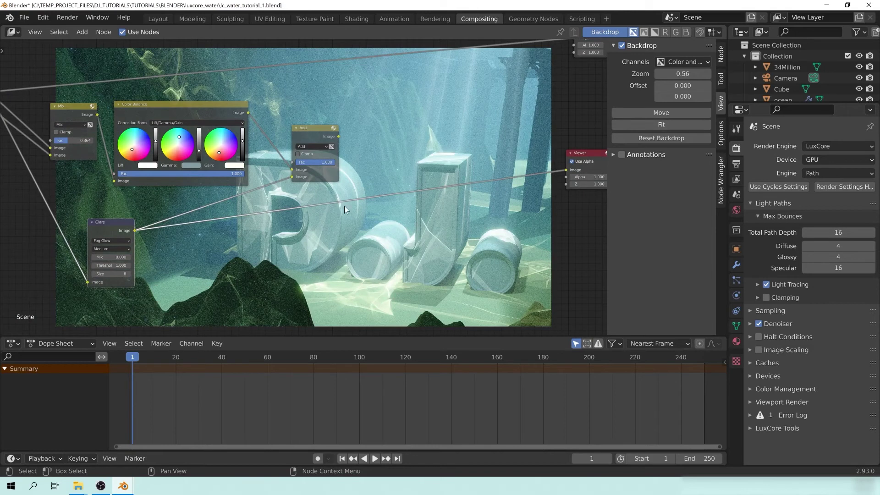
# Set the Glare node's Mix value to 1 to isolate the glare
pyautogui.scroll(3, 104, 258)
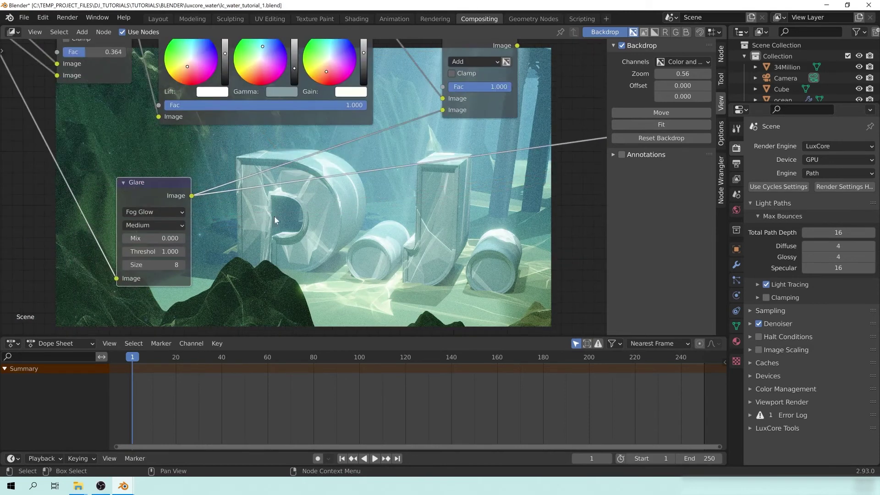
pyautogui.click(159, 237)
pyautogui.write('0.0')
pyautogui.hotkey('ctrl', 'a')
pyautogui.write('1')
pyautogui.press('Return')
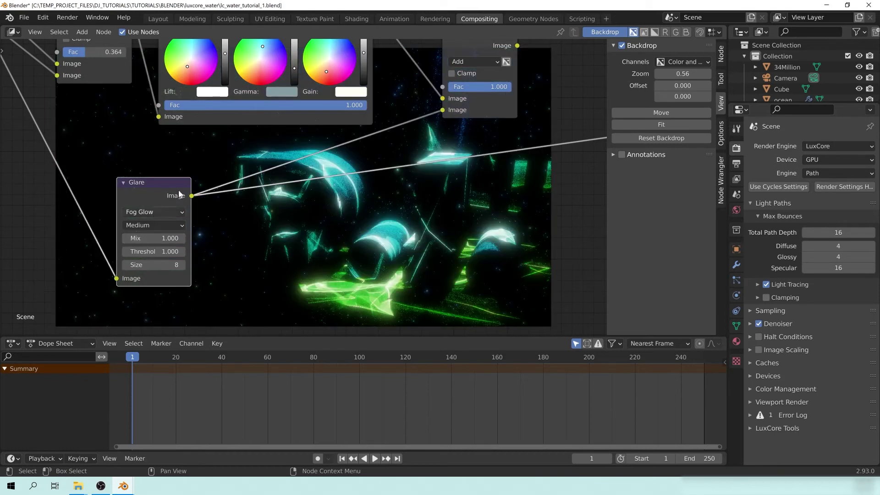
# Shift the Glare node slightly away from Color Balance and preview the Add node in the Viewer
pyautogui.moveTo(496, 178); pyautogui.dragTo(198, 270, button='middle')
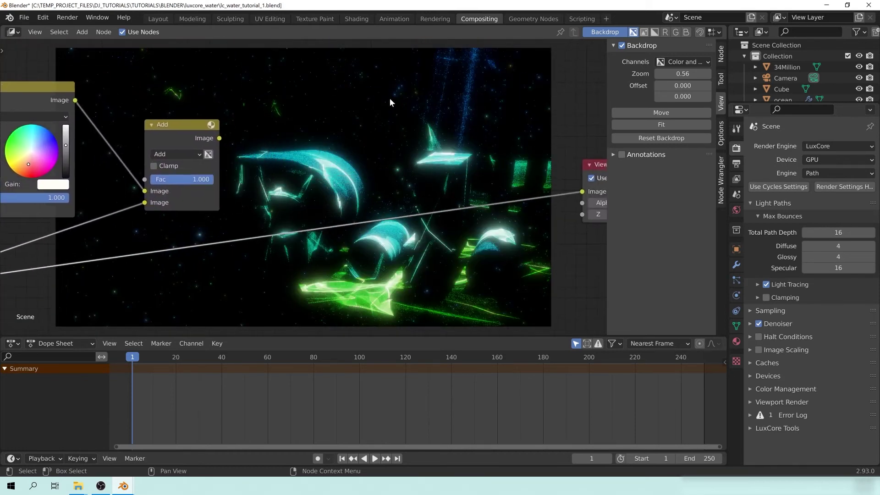
pyautogui.moveTo(305, 302); pyautogui.dragTo(302, 214, button='middle')
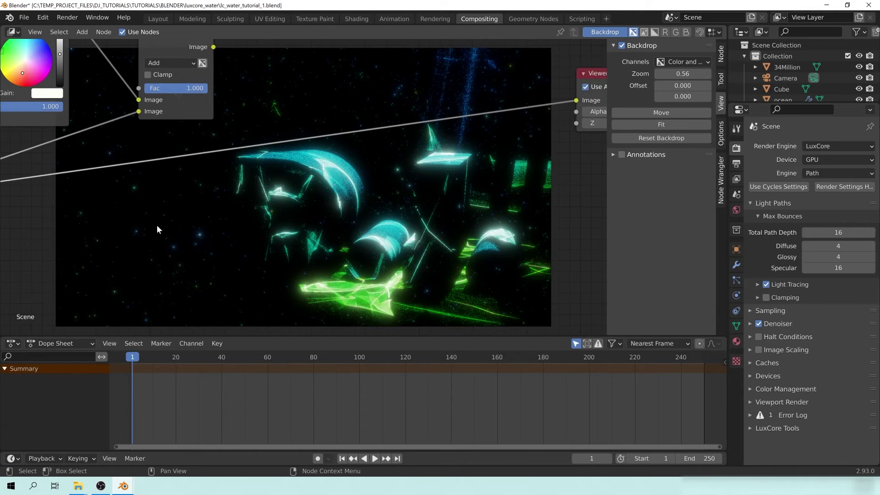
pyautogui.moveTo(156, 224); pyautogui.dragTo(342, 221, button='middle')
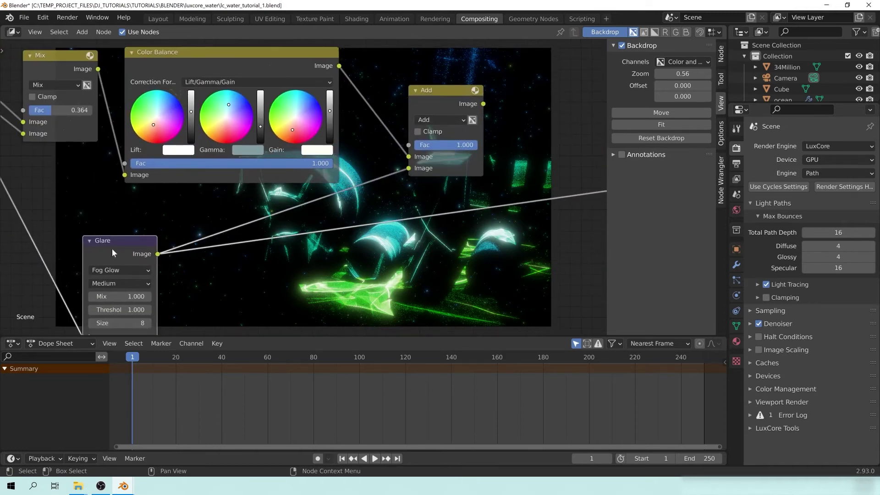
pyautogui.moveTo(112, 248); pyautogui.dragTo(98, 242)
pyautogui.keyDown('ctrl'); pyautogui.keyDown('shift'); pyautogui.click(447, 97); pyautogui.keyUp('shift'); pyautogui.keyUp('ctrl')
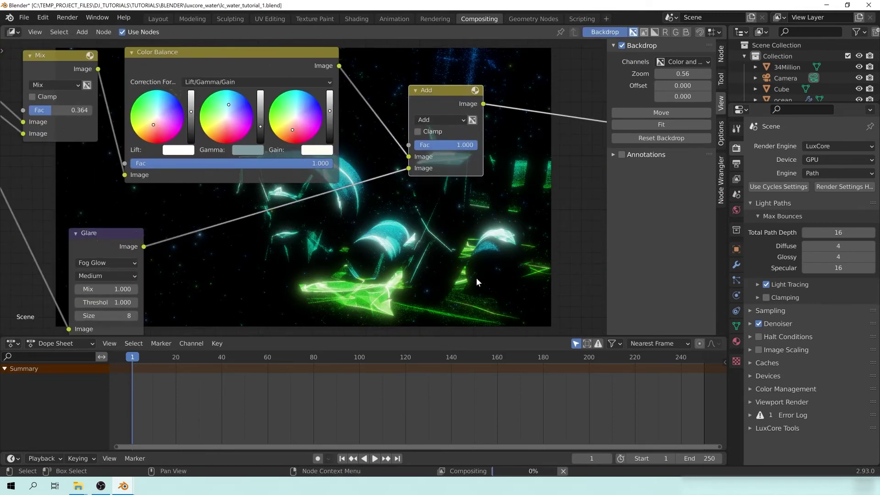
pyautogui.moveTo(465, 190); pyautogui.dragTo(287, 114, button='middle')
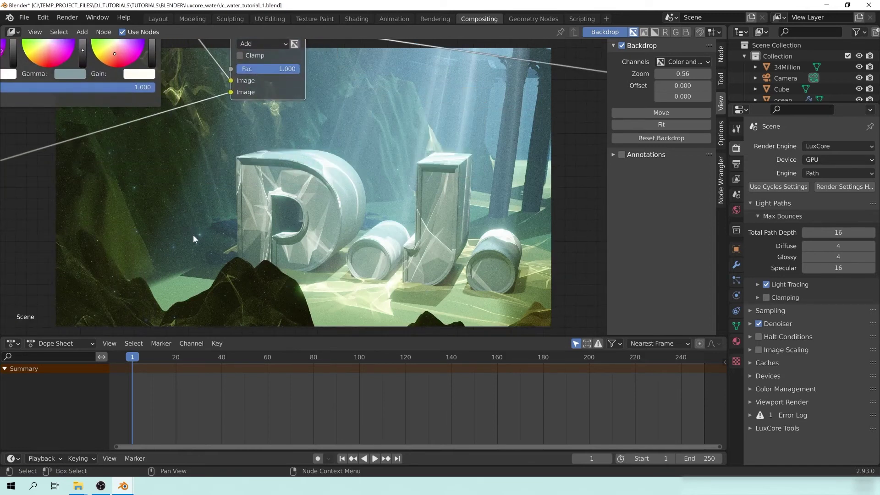
# Set the backdrop zoom to 1.56 and its offset to 545.2 and 410 to inspect the dust beside the first letter
pyautogui.click(683, 74)
pyautogui.write('1.56')
pyautogui.press('Return')
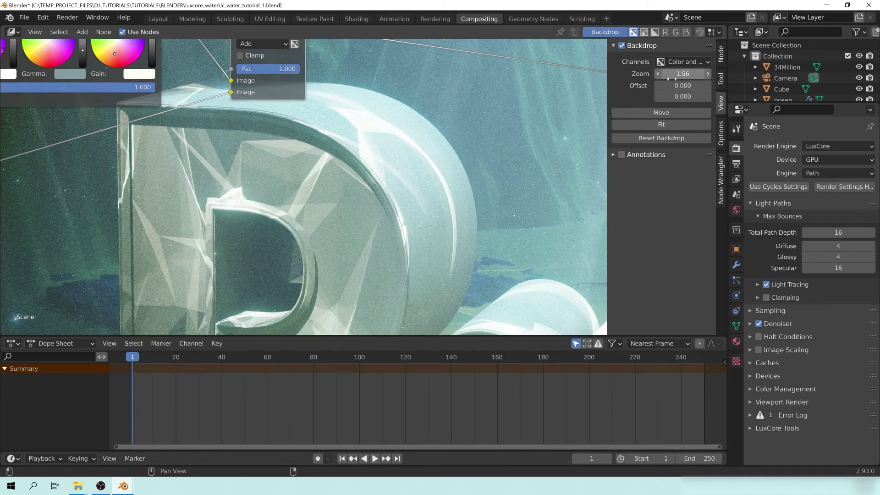
pyautogui.moveTo(674, 86); pyautogui.dragTo(734, 85)
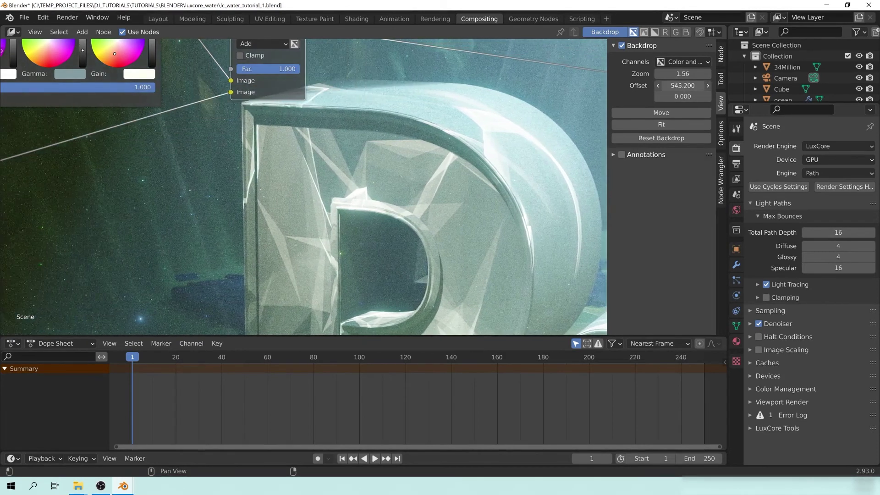
pyautogui.moveTo(683, 96); pyautogui.dragTo(733, 96)
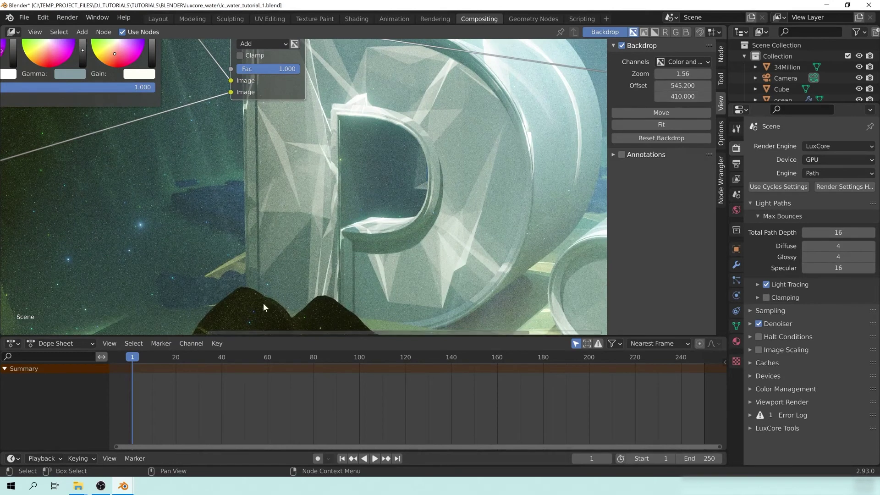
# Set the Glare node's quality to High
pyautogui.moveTo(73, 232); pyautogui.dragTo(340, 193, button='middle')
pyautogui.click(202, 164)
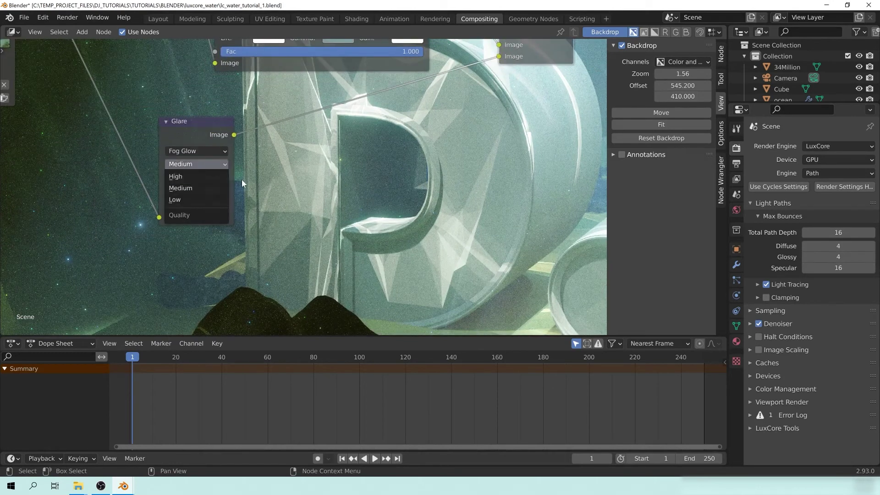
pyautogui.click(191, 178)
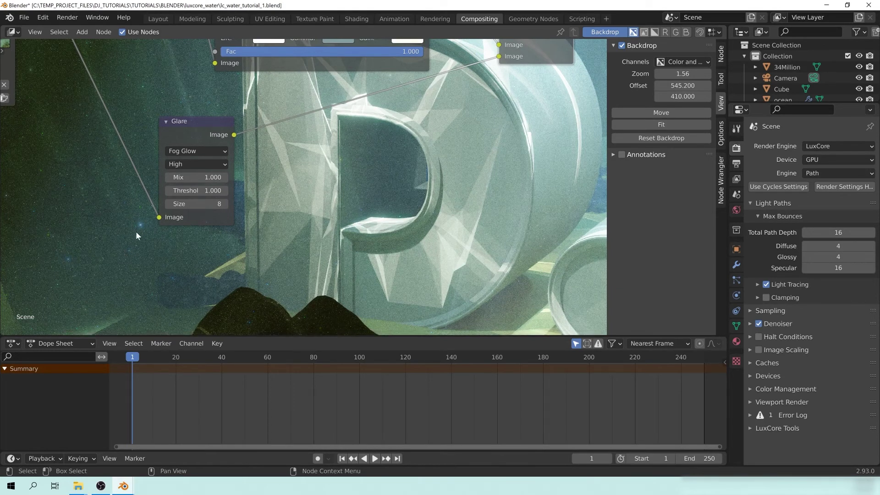
pyautogui.moveTo(189, 56); pyautogui.dragTo(210, 82, button='middle')
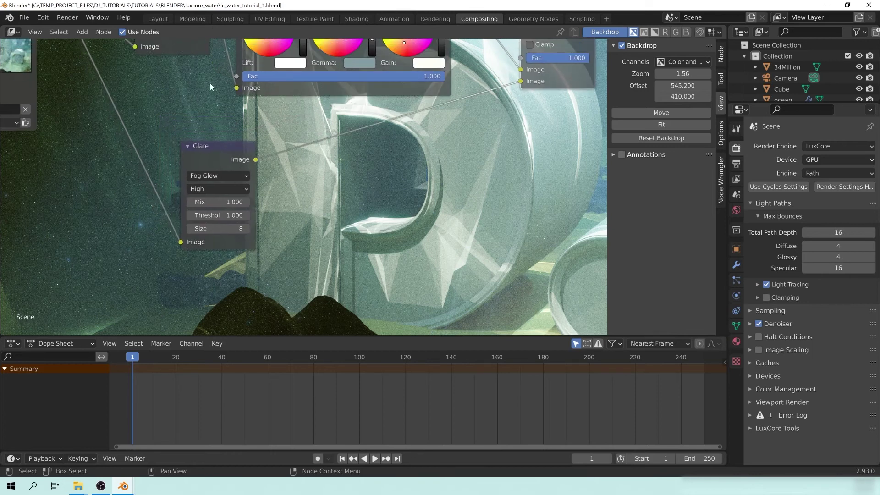
pyautogui.moveTo(85, 265); pyautogui.dragTo(128, 253, button='middle')
pyautogui.scroll(-5, 348, 181)
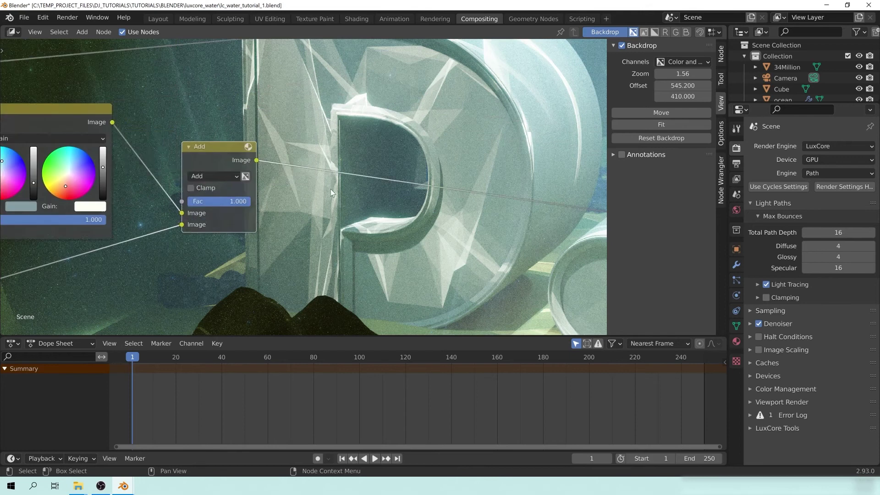
# Fit the backdrop to the node editor and space the Color Balance and Add nodes farther apart
pyautogui.click(662, 125)
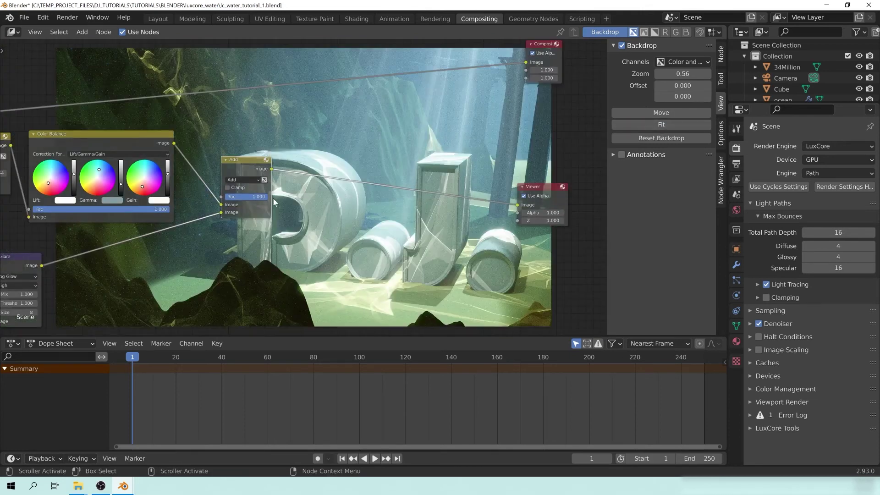
pyautogui.moveTo(123, 144); pyautogui.dragTo(106, 144)
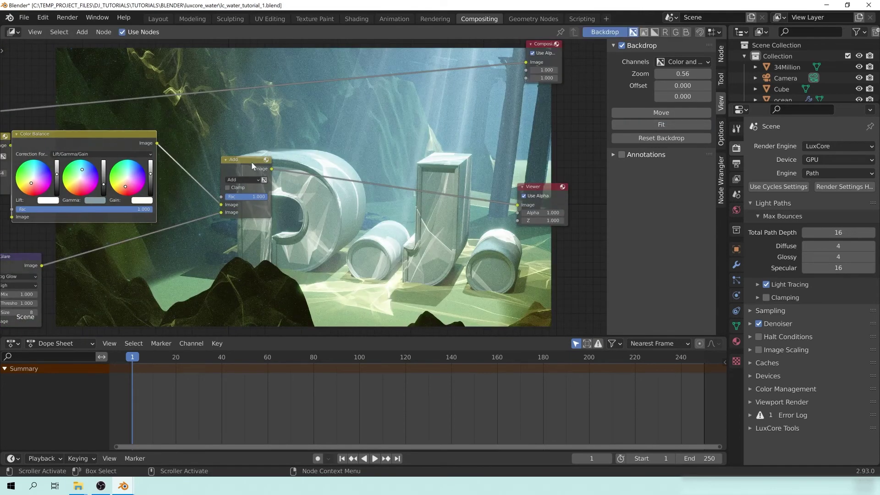
pyautogui.moveTo(252, 163); pyautogui.dragTo(284, 164)
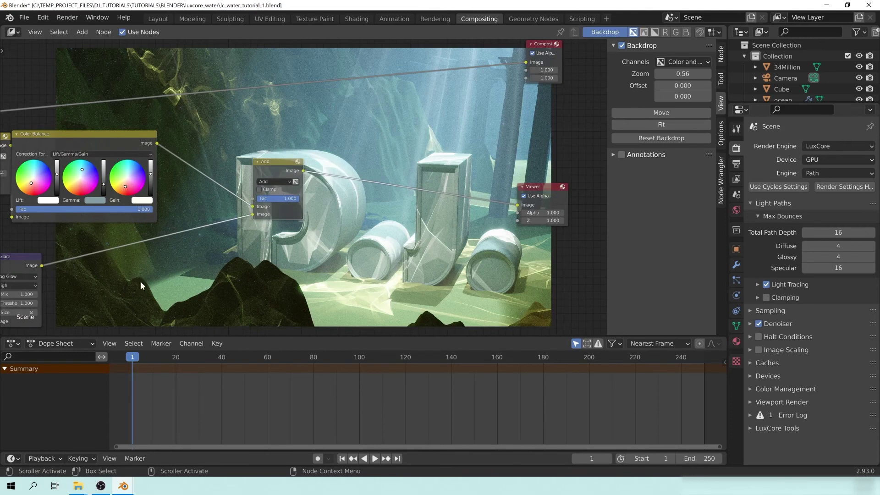
# Expand the Clamping settings under the LuxCore light paths and enable Clamping
pyautogui.moveTo(315, 229); pyautogui.dragTo(175, 220, button='middle')
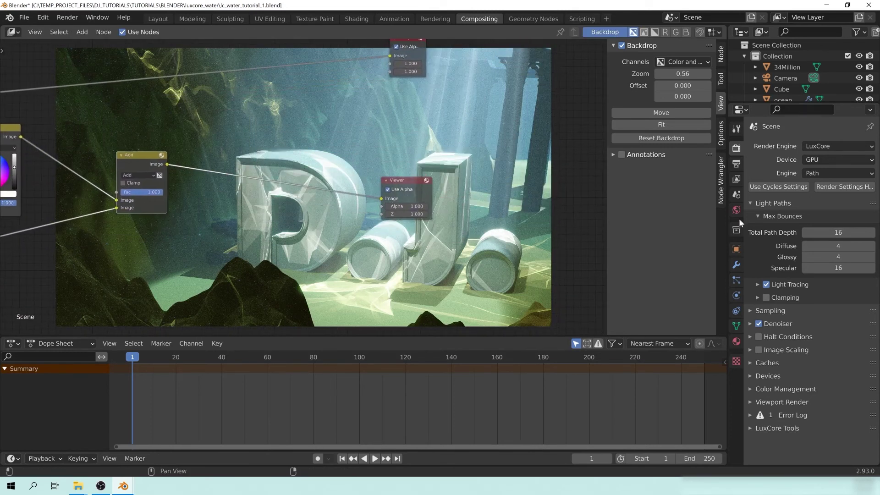
pyautogui.click(785, 298)
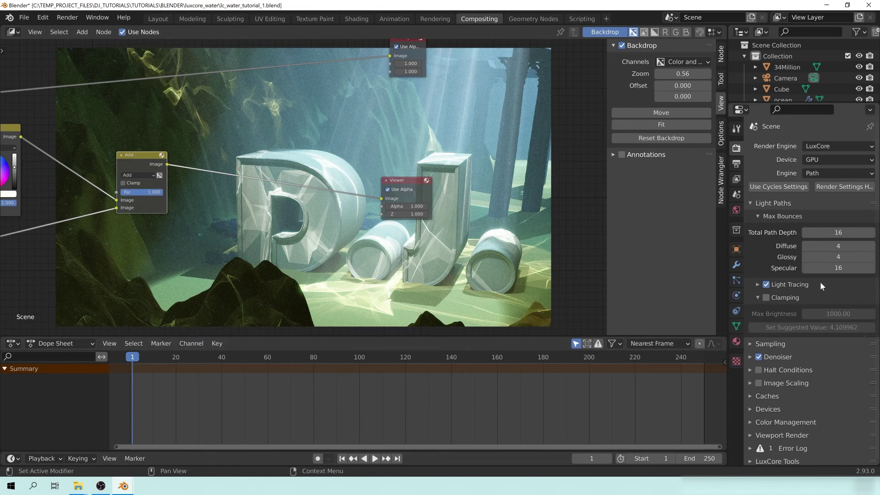
pyautogui.click(766, 298)
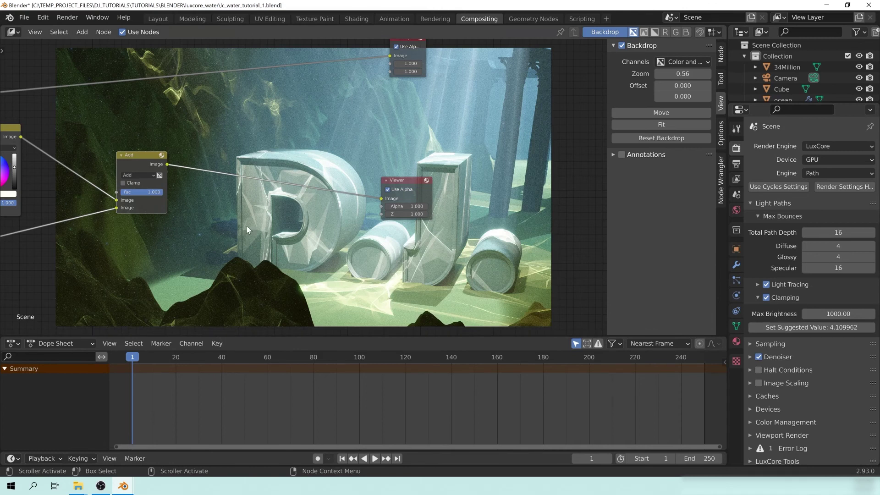
pyautogui.moveTo(81, 231); pyautogui.dragTo(18, 236, button='middle')
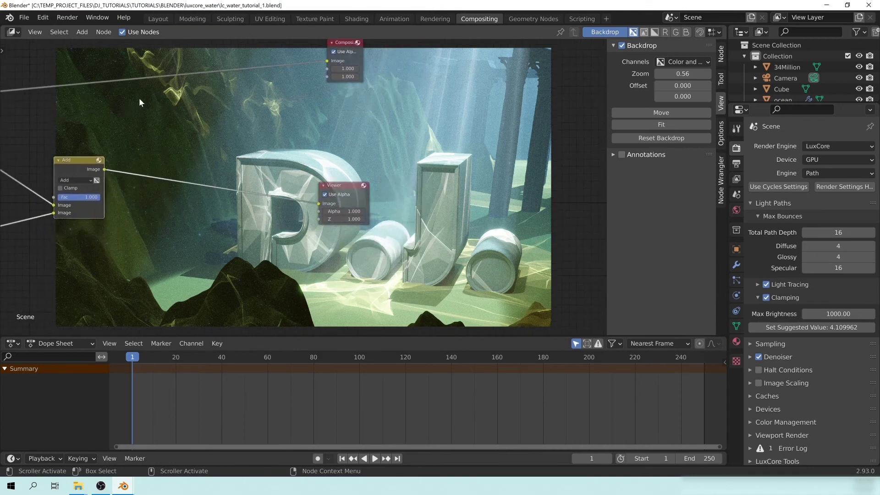
pyautogui.moveTo(245, 192); pyautogui.dragTo(351, 193, button='middle')
pyautogui.scroll(-2, 464, 85)
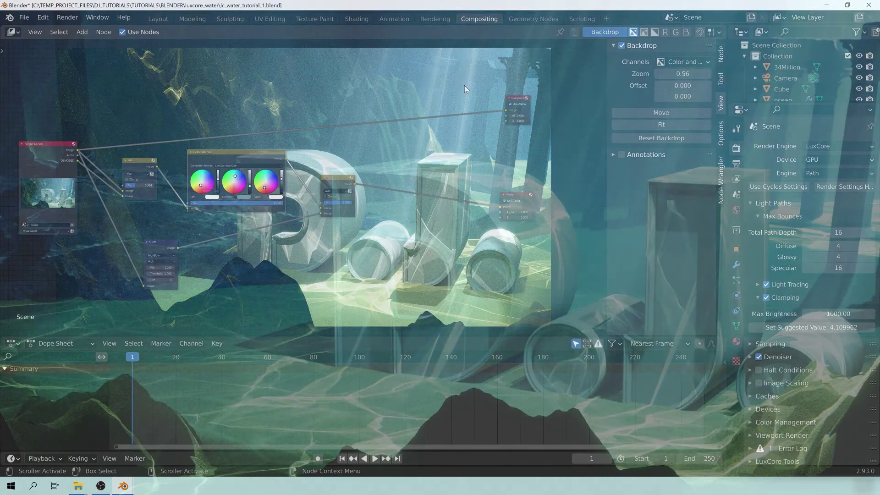